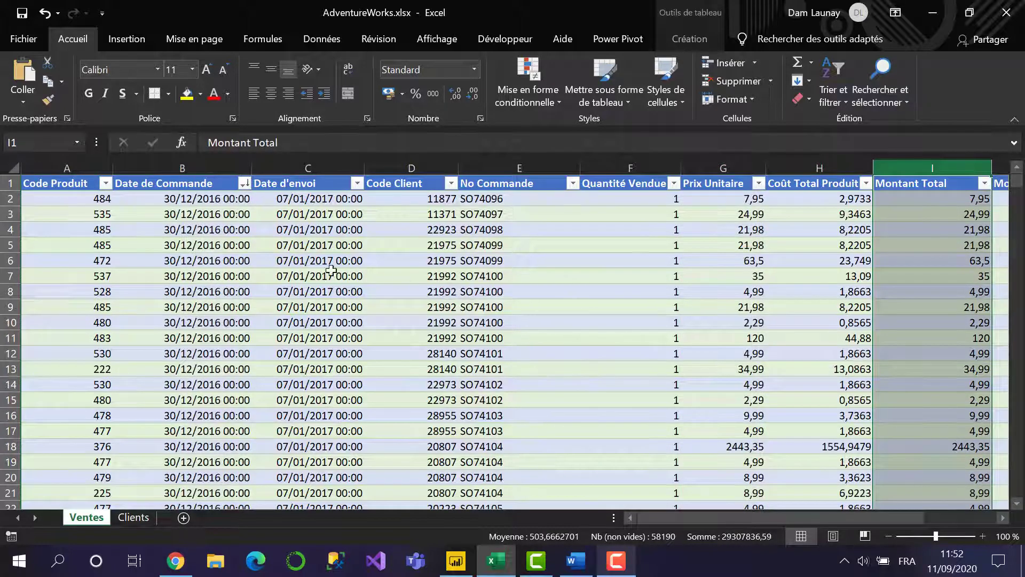
# Examine the Date de Commande column of the Ventes sheet and the Nom, Prénom and Date de Naissance columns of the Clients sheet.
pyautogui.click(221, 169)
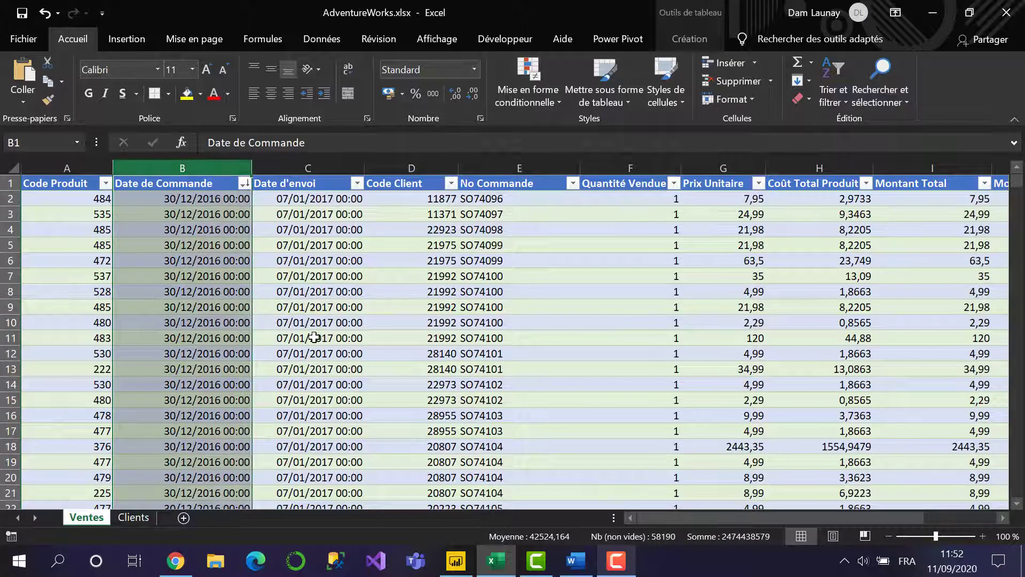
pyautogui.click(138, 519)
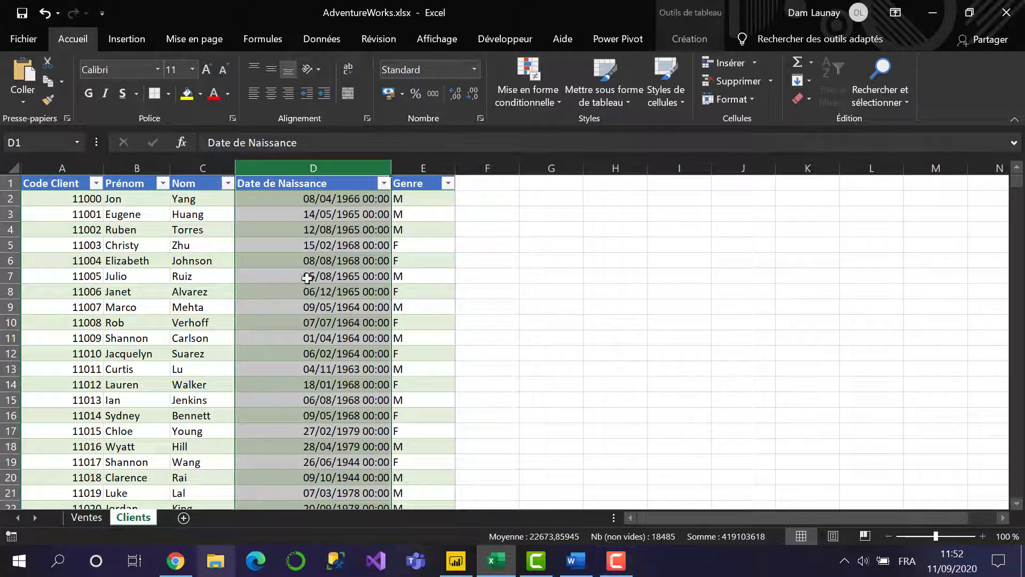
pyautogui.click(203, 168)
pyautogui.click(137, 168)
pyautogui.click(264, 164)
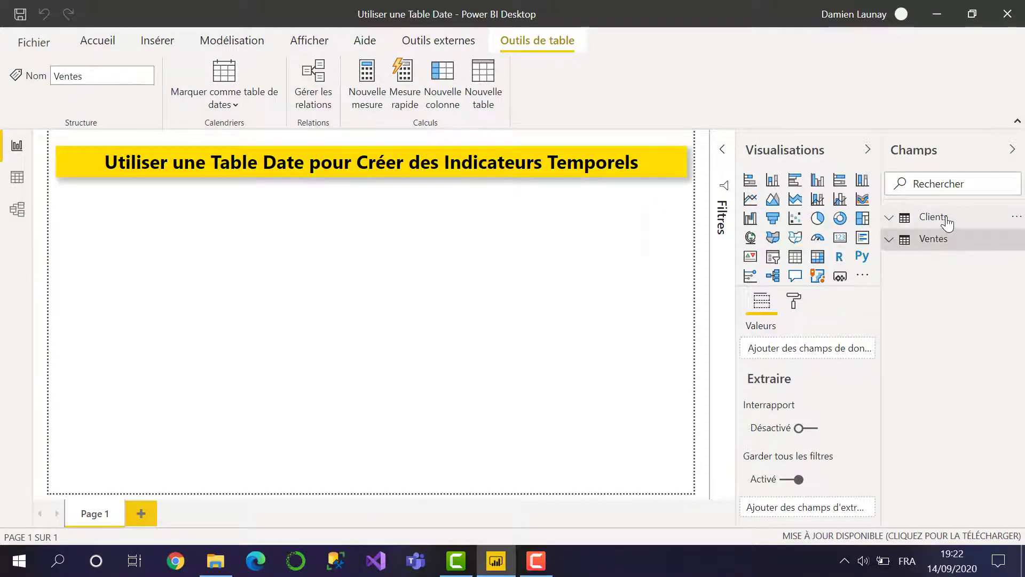
# Display the data of the Ventes table and sort it by Date de Commande in descending order.
pyautogui.click(21, 183)
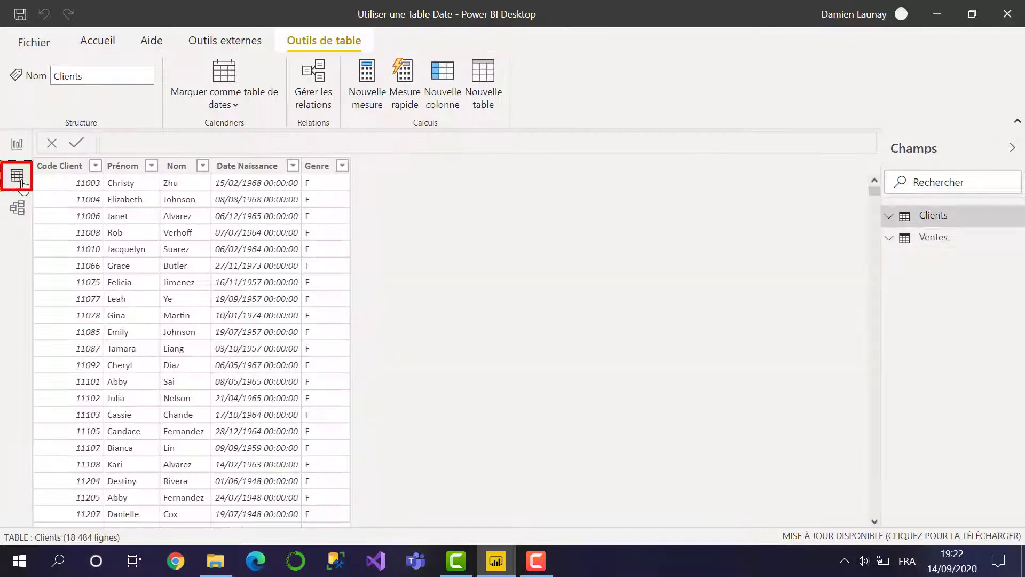
pyautogui.click(930, 243)
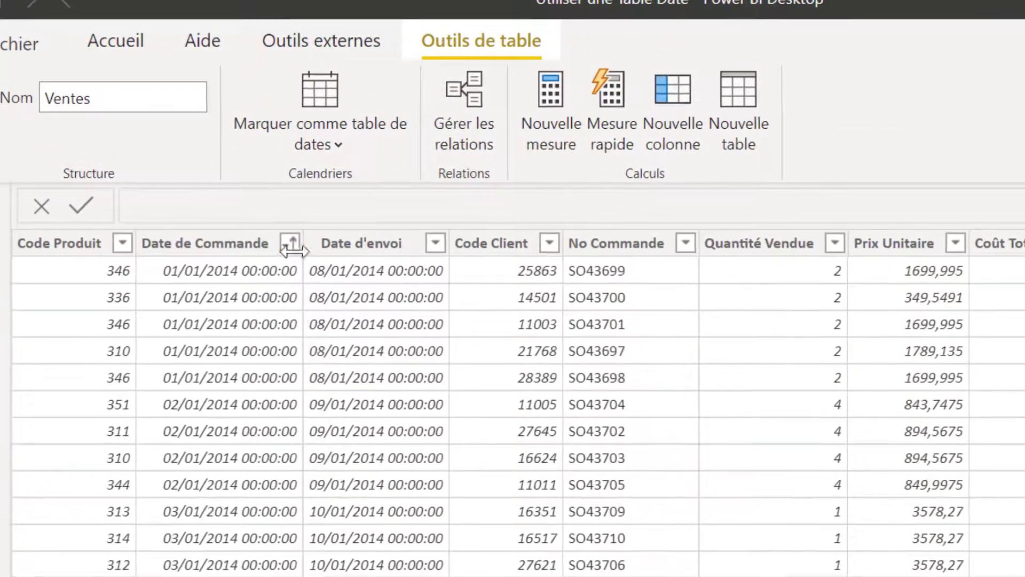
pyautogui.click(291, 243)
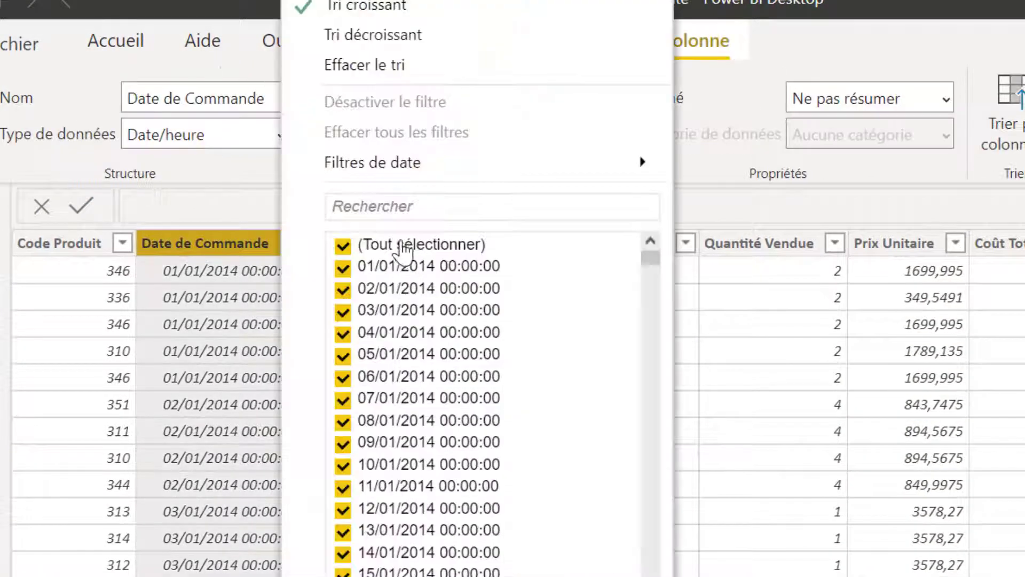
pyautogui.click(394, 36)
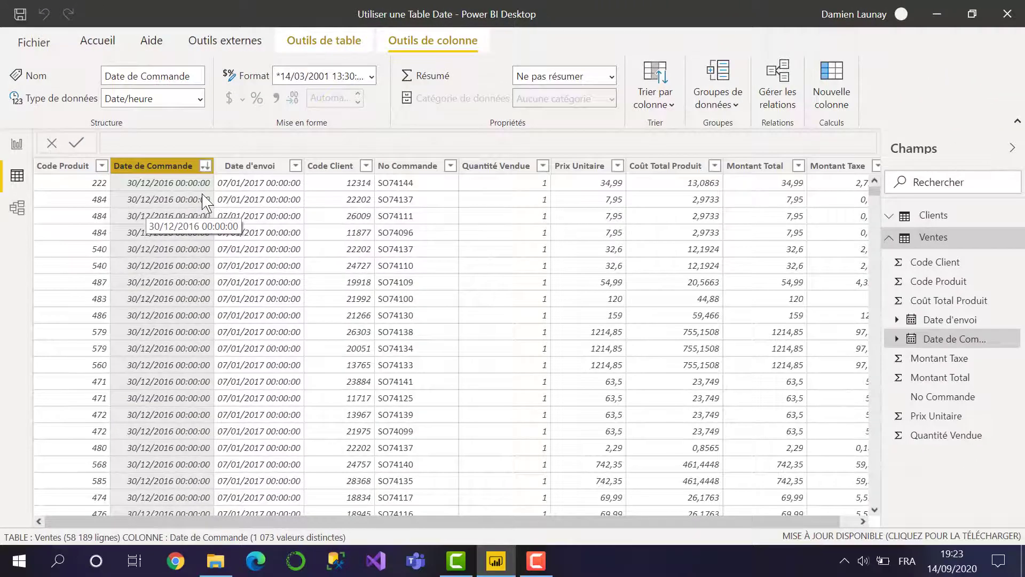
# Create a new calculated table named DimDates and begin its formula with the CALENDAR function.
pyautogui.click(939, 239)
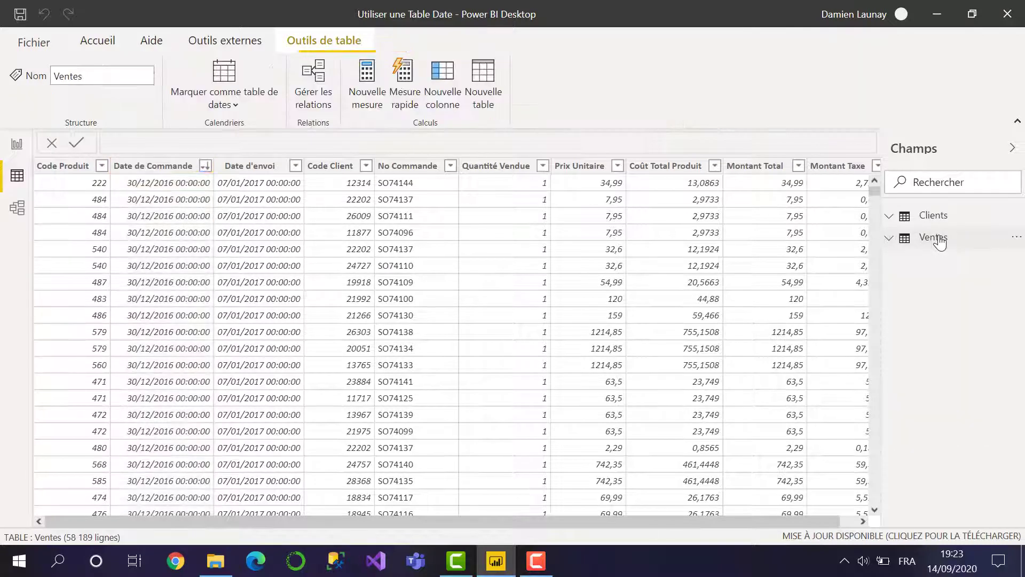
pyautogui.click(491, 110)
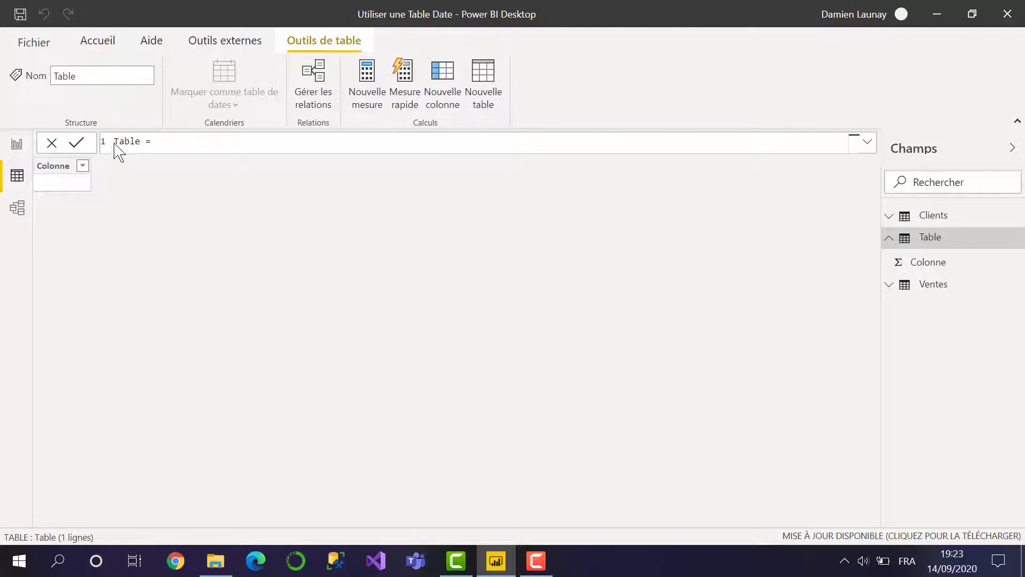
pyautogui.doubleClick(119, 141)
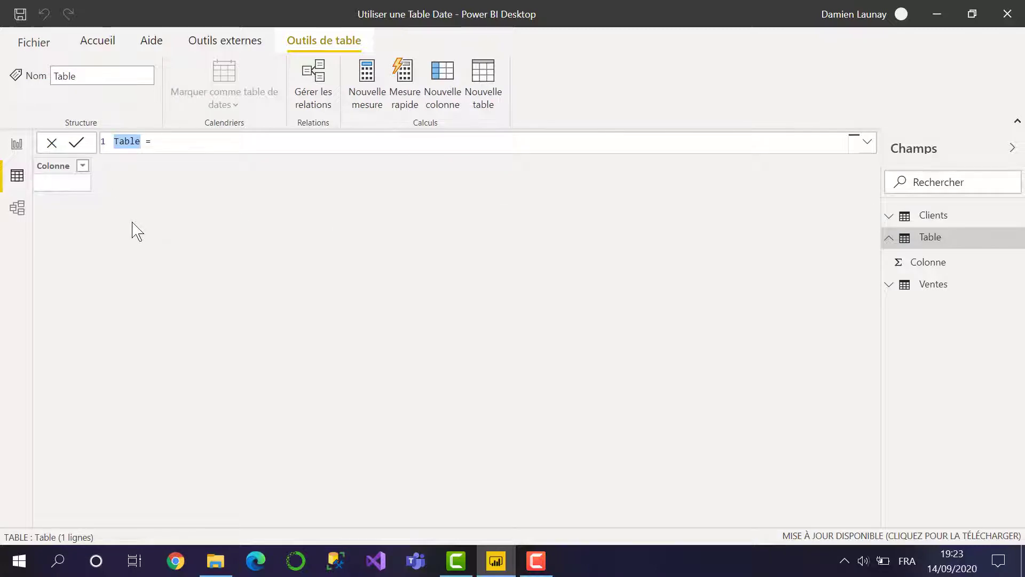
pyautogui.write('DimDates')
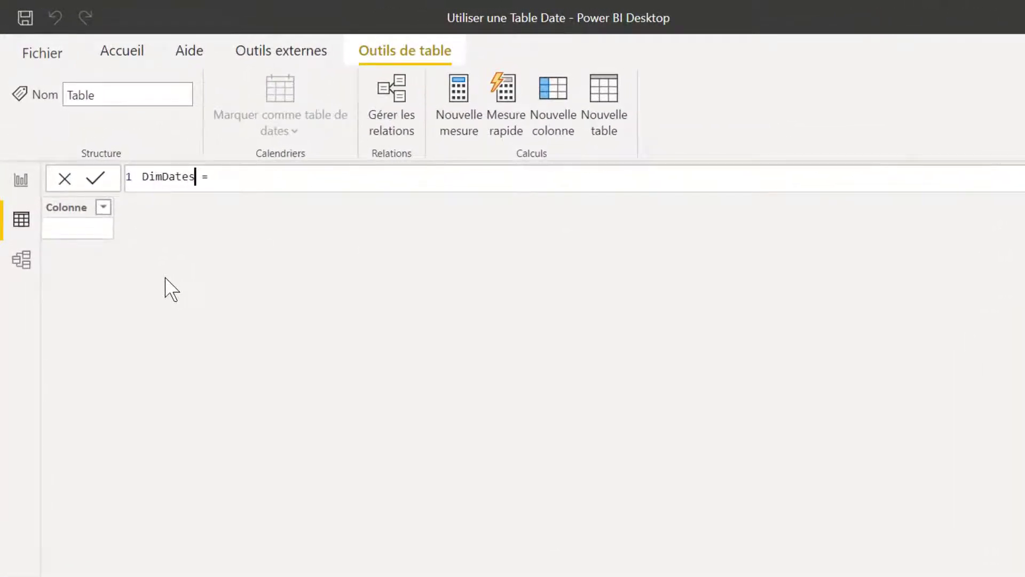
pyautogui.write(' = ca')
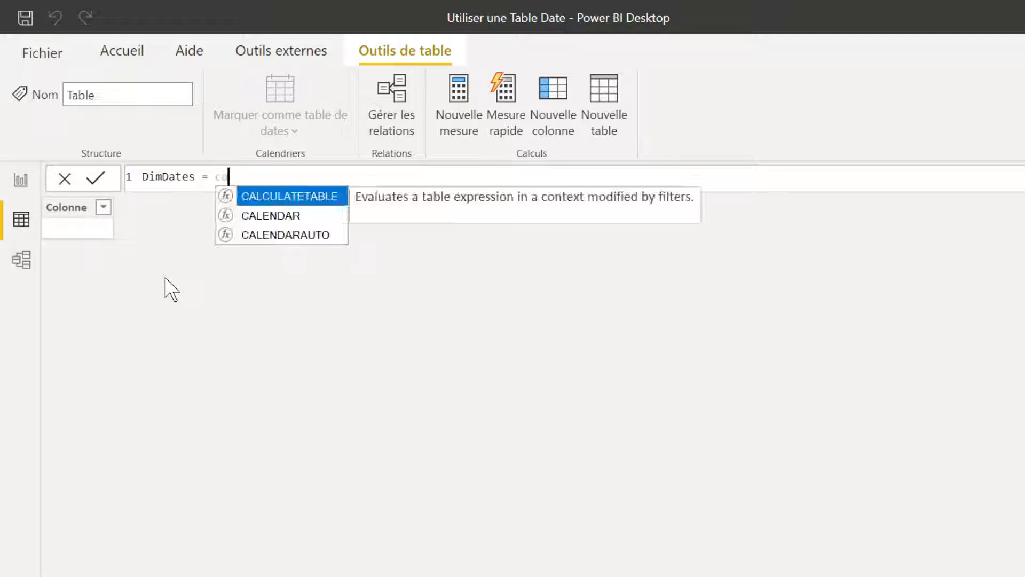
pyautogui.press('Down')
pyautogui.press('Tab')
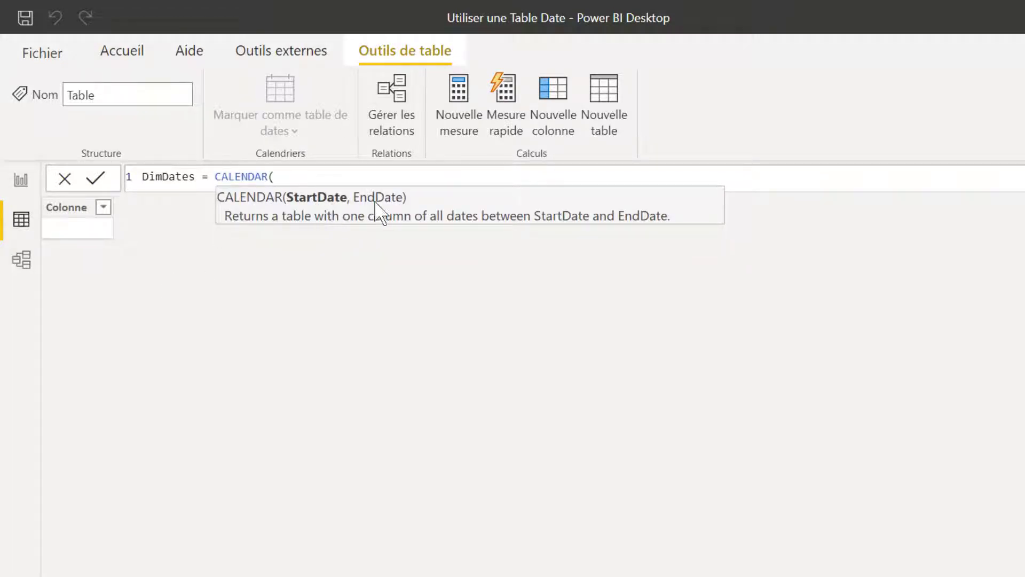
# Enter DATE( 2014, 1, 1 ) as the start date of the CALENDAR function.
pyautogui.write('da')
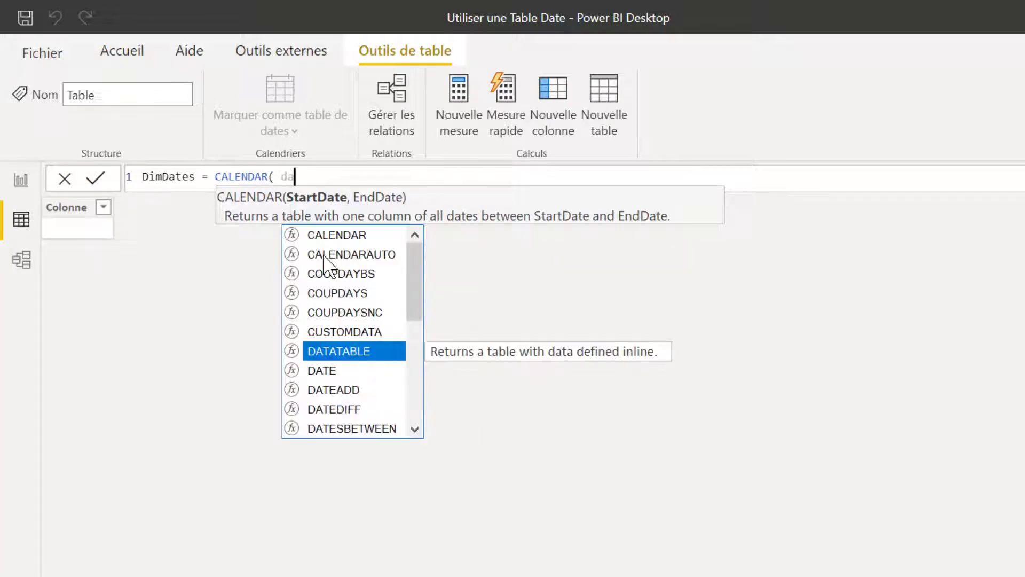
pyautogui.write('te')
pyautogui.press('Tab')
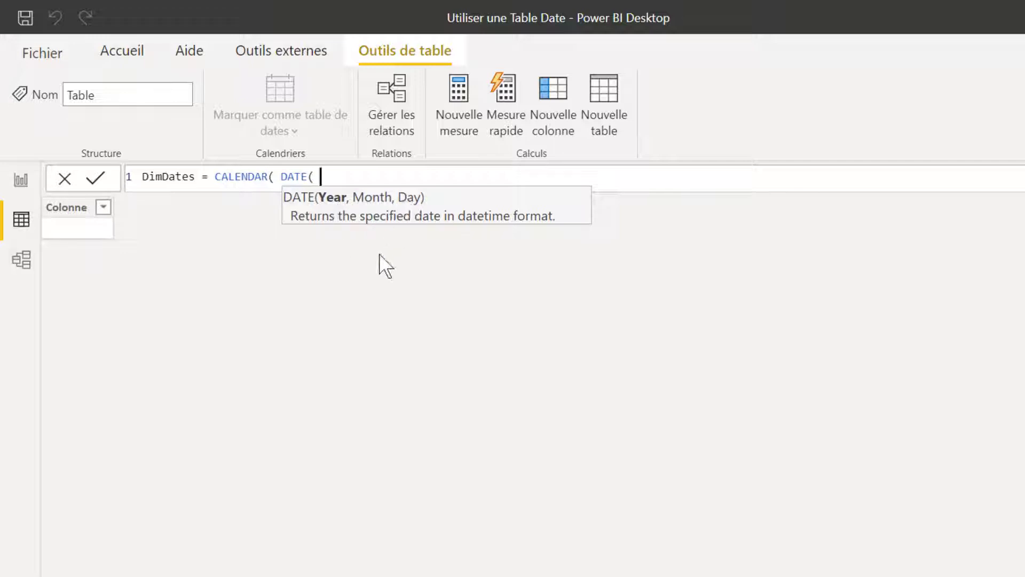
pyautogui.write('2014,')
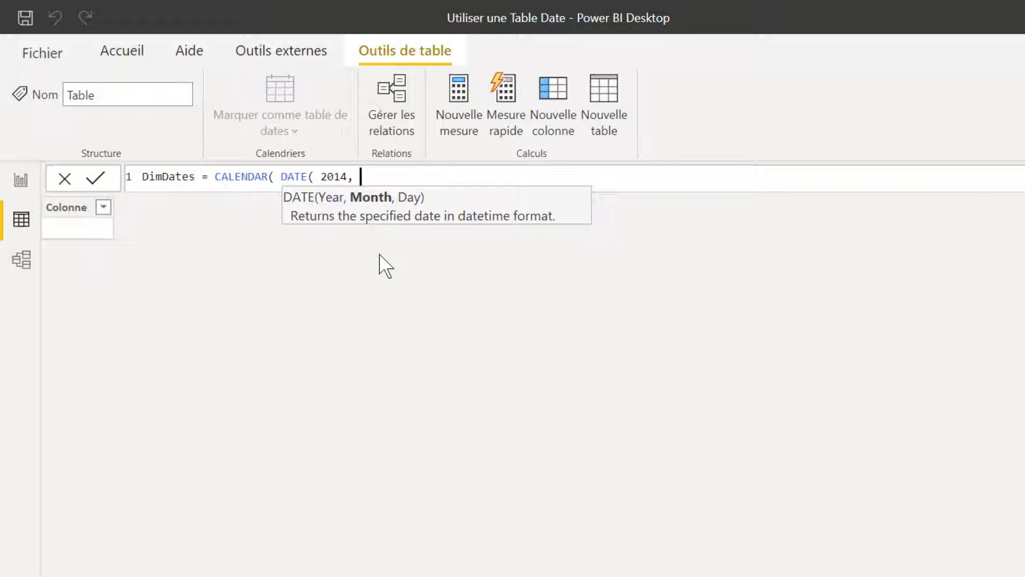
pyautogui.write(' 1, 1 ')
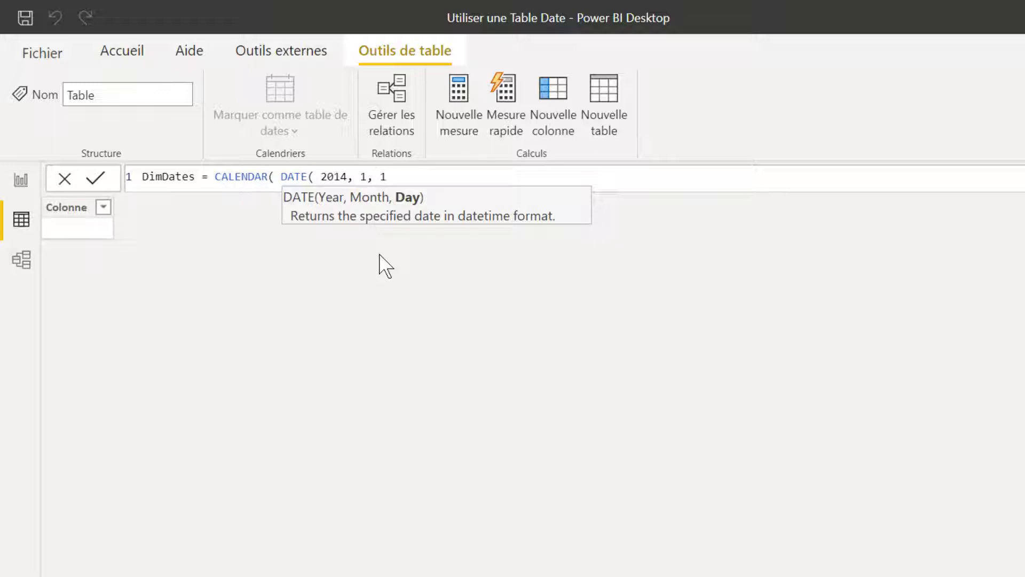
pyautogui.write(')')
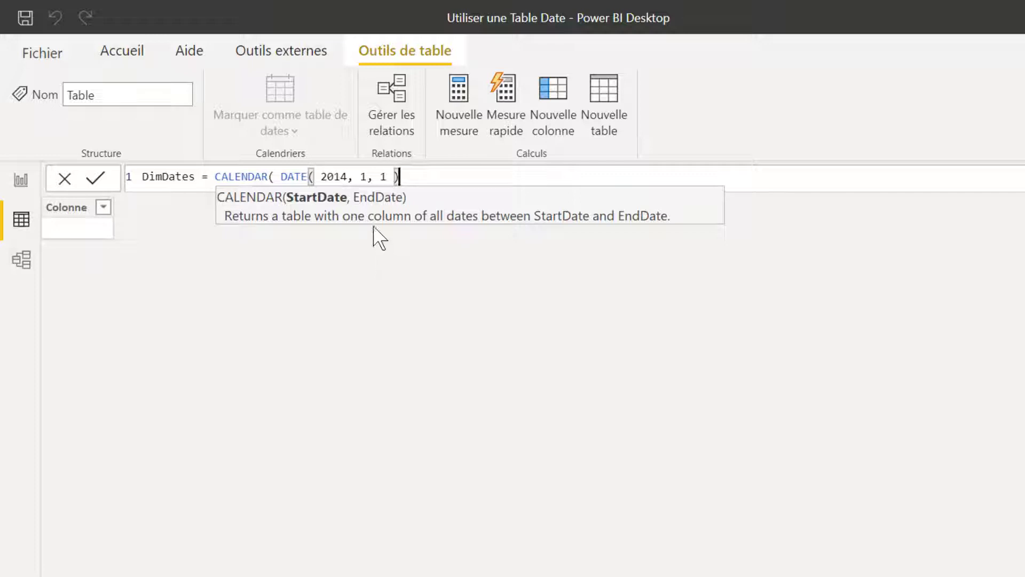
pyautogui.write(' ,')
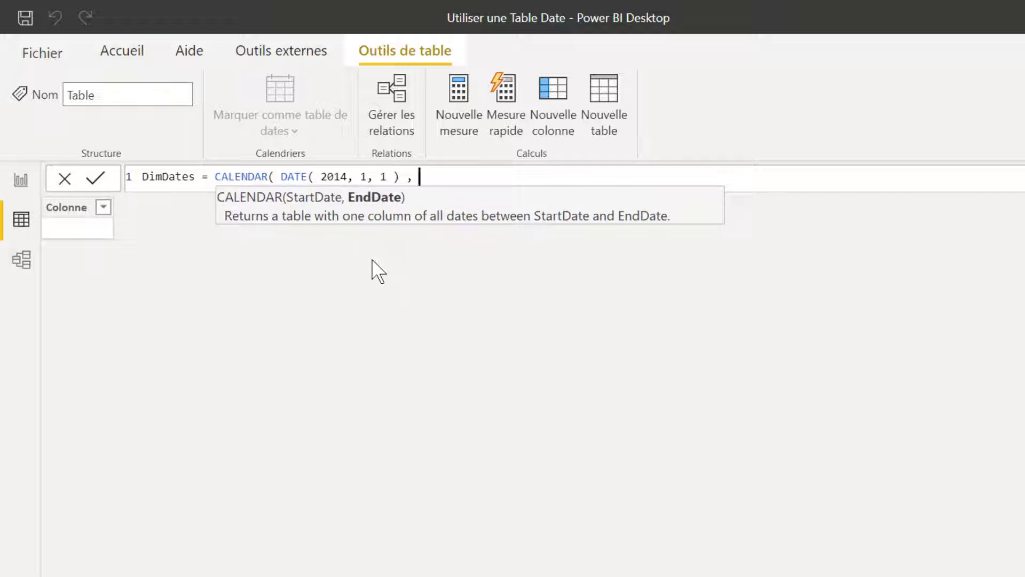
# Enter DATE( 2016, 12, 30 ) as the CALENDAR end date, close the formula and commit the DimDates table.
pyautogui.write('date')
pyautogui.press('Tab')
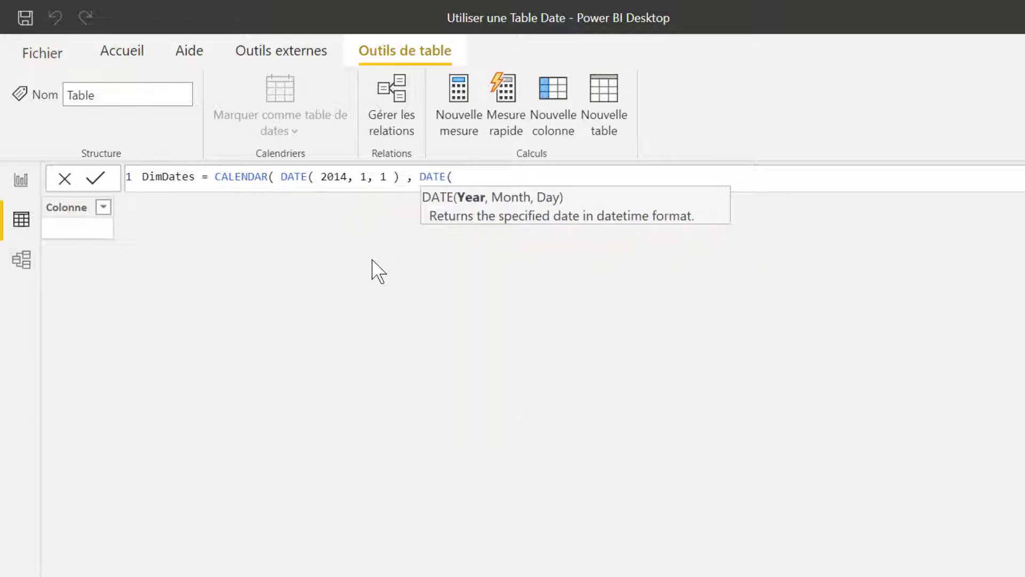
pyautogui.write('2016, 12, 30')
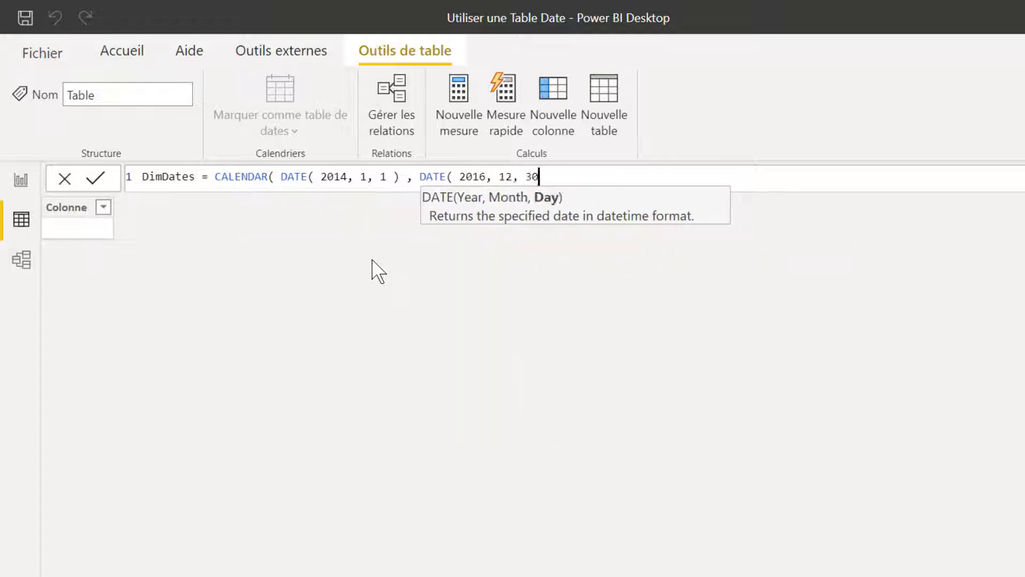
pyautogui.write(' ) )')
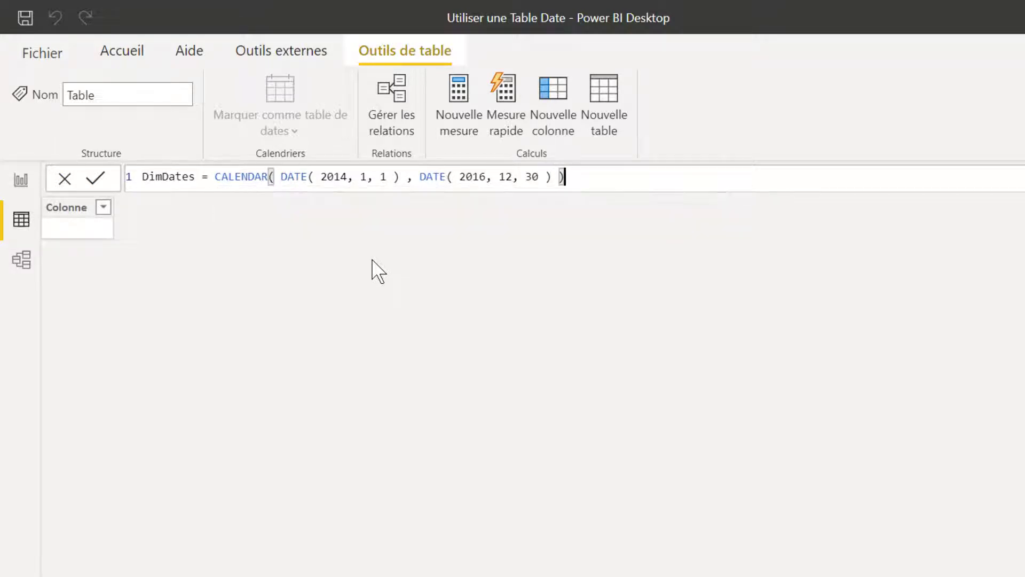
pyautogui.press('Return')
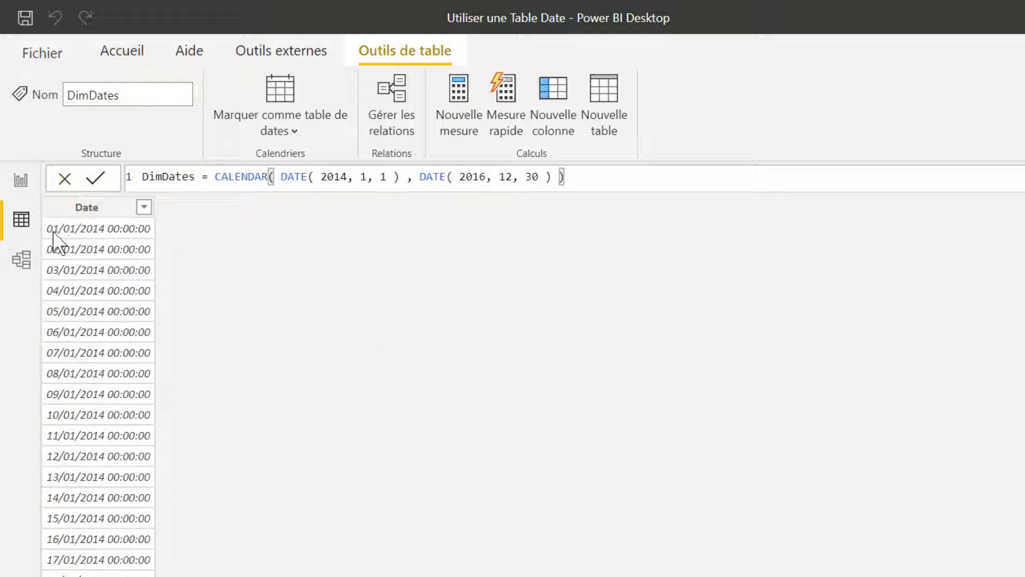
# Put the CALENDAR expression on its own indented line as the first argument of an ADDCOLUMNS function in the DimDates formula.
pyautogui.click(214, 177)
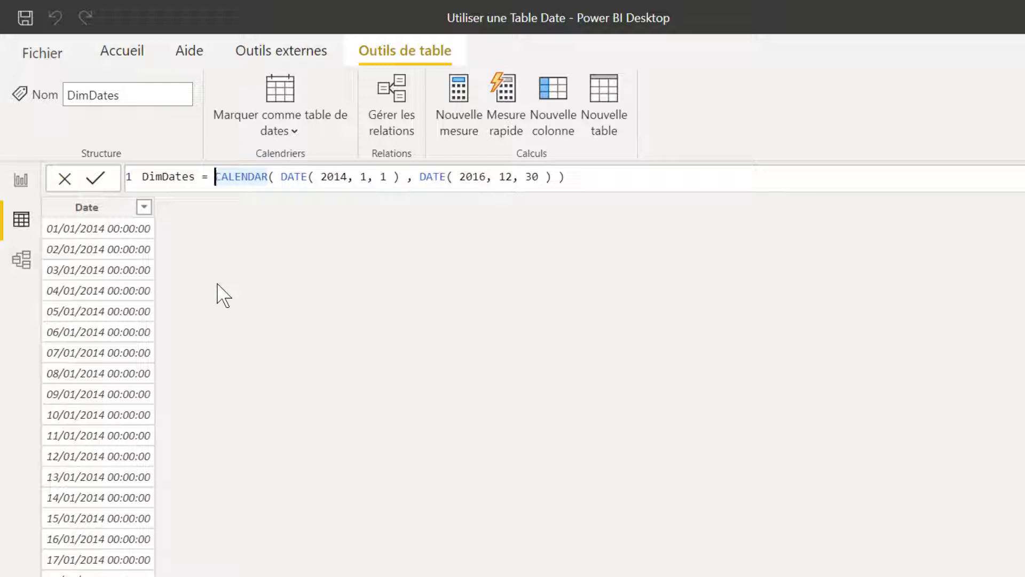
pyautogui.hotkey('shift', 'Return')
pyautogui.hotkey('shift', 'Return')
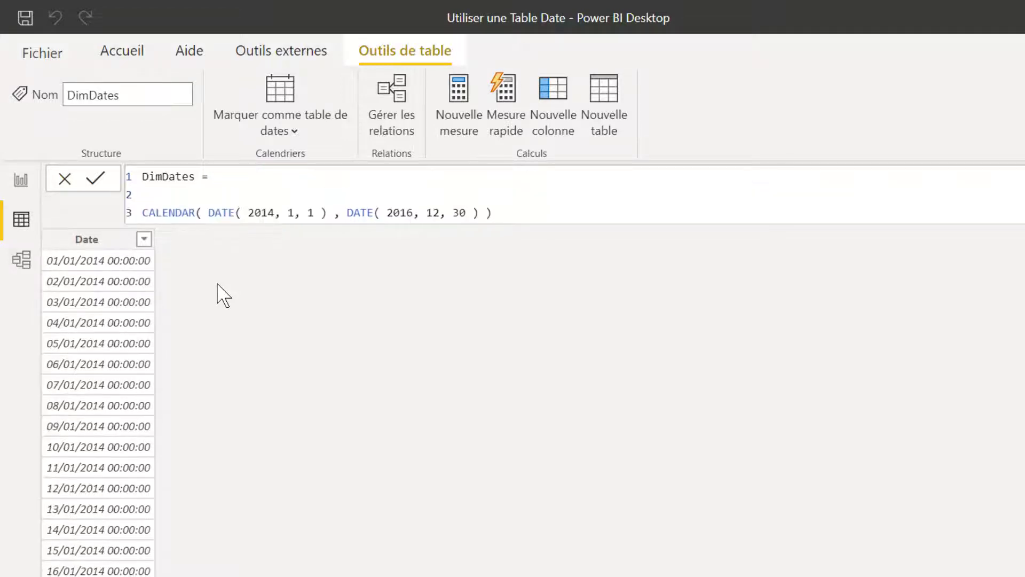
pyautogui.press('Tab')
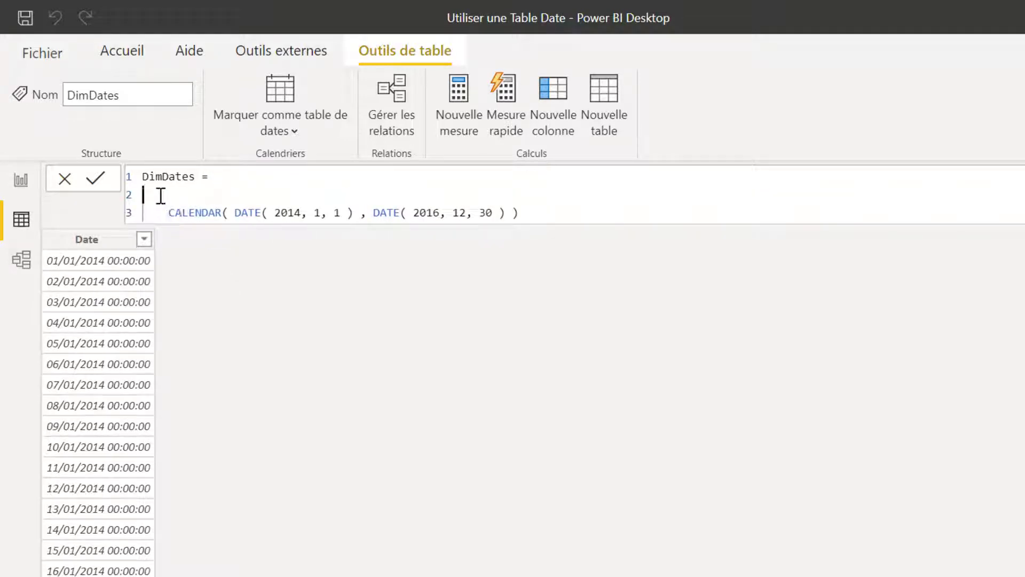
pyautogui.write('Add')
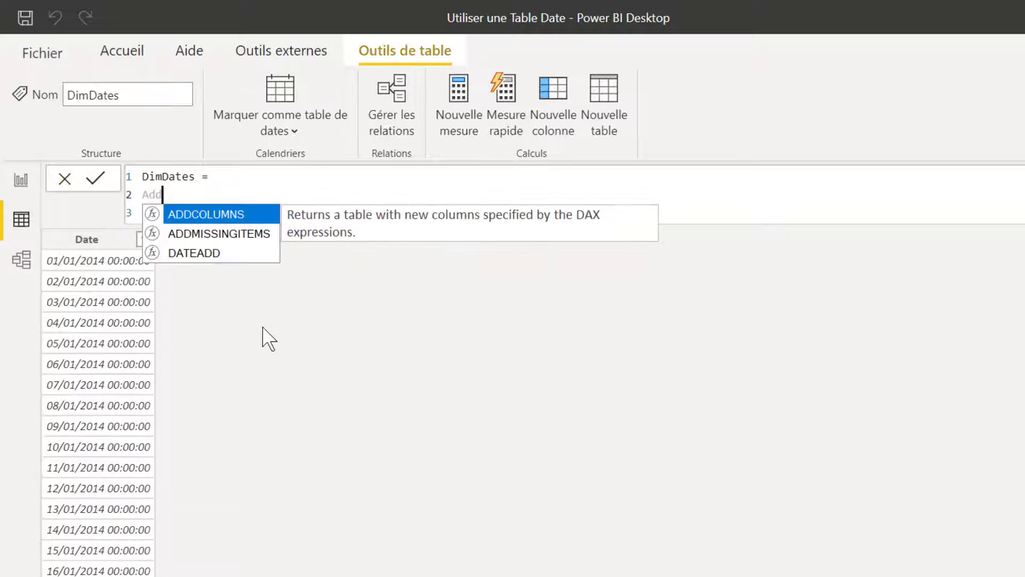
pyautogui.press('Tab')
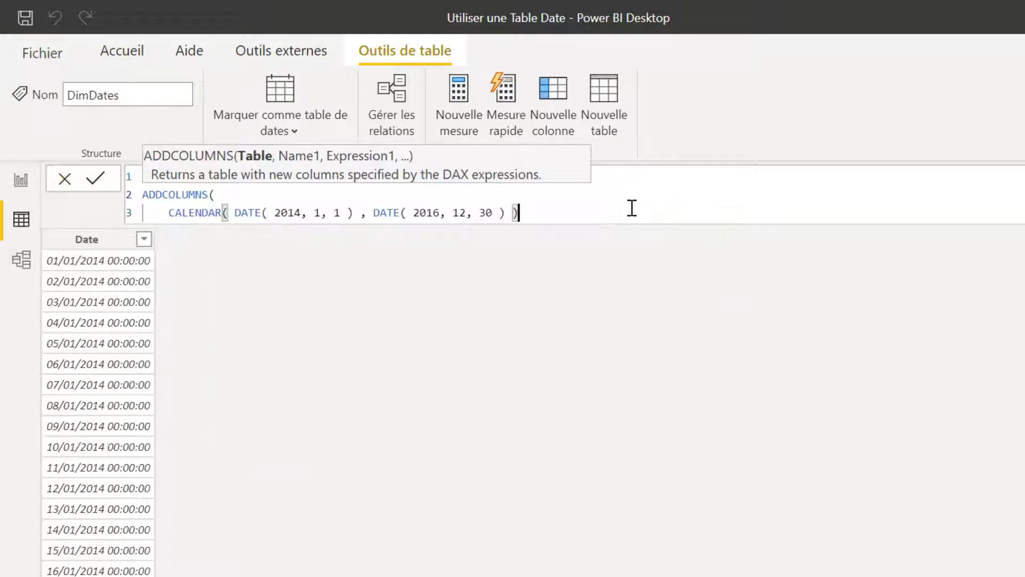
pyautogui.click(636, 208)
pyautogui.write(',')
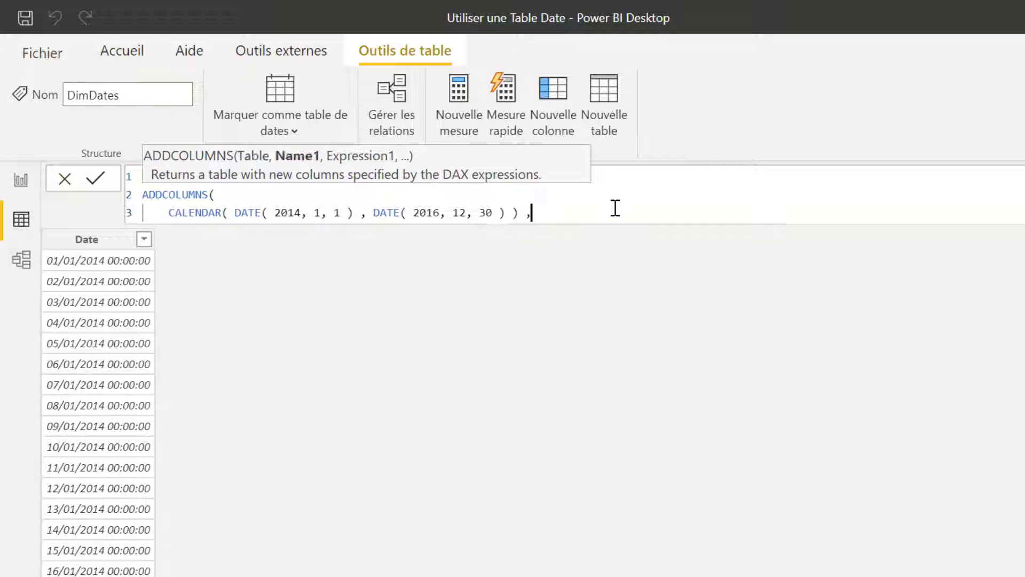
# Add an "Année" column defined as YEAR( [Date] ) on a new line of the ADDCOLUMNS function.
pyautogui.hotkey('shift', 'Return')
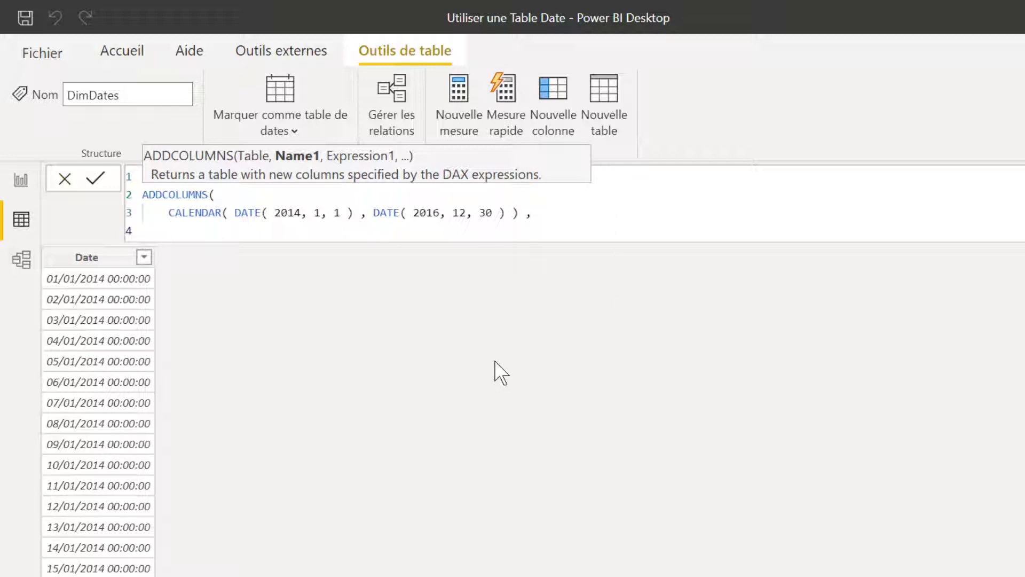
pyautogui.press('Tab')
pyautogui.write('"Année" , ')
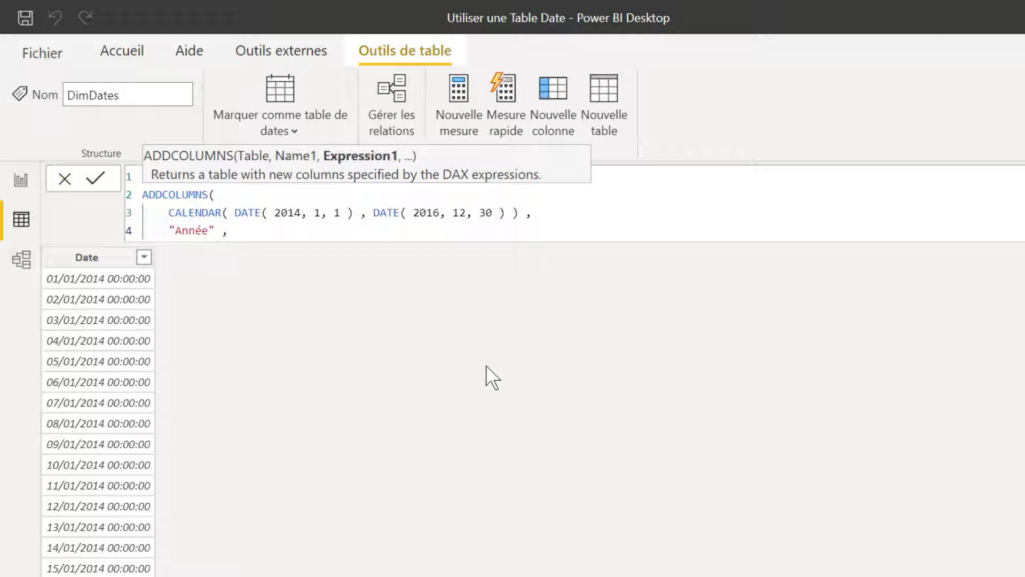
pyautogui.write('year')
pyautogui.press('Tab')
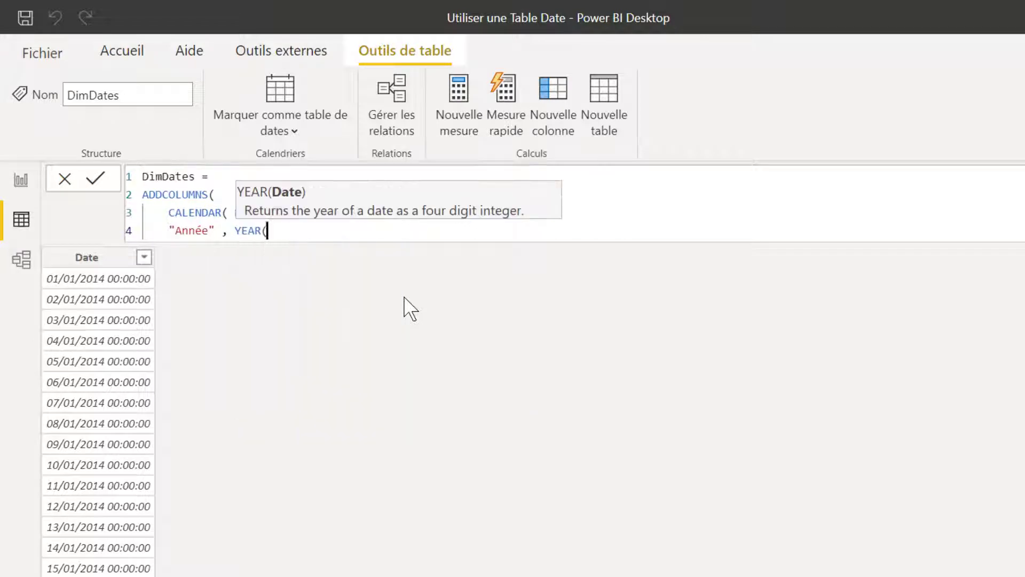
pyautogui.write('date')
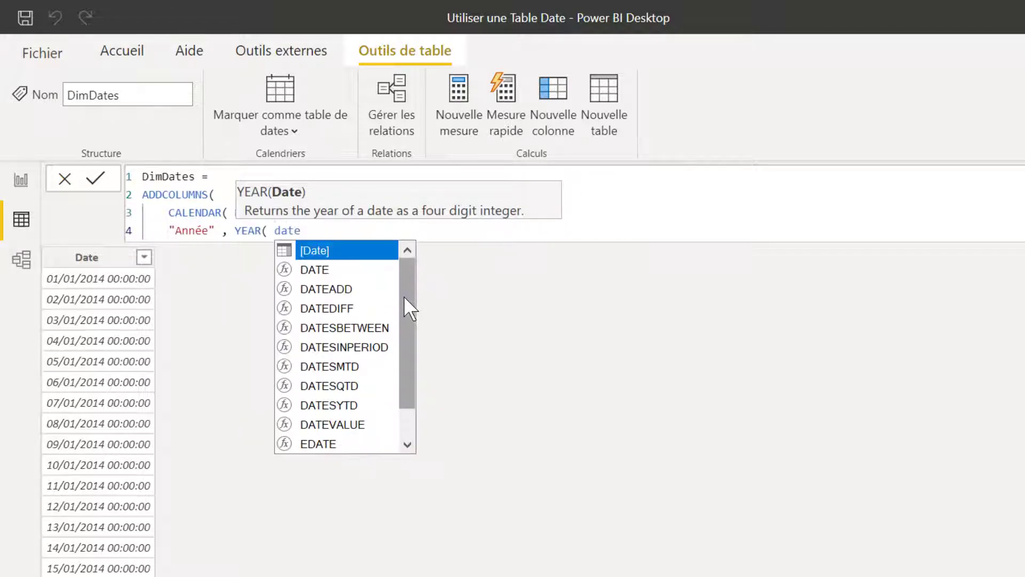
pyautogui.press('Tab')
pyautogui.write(') ,')
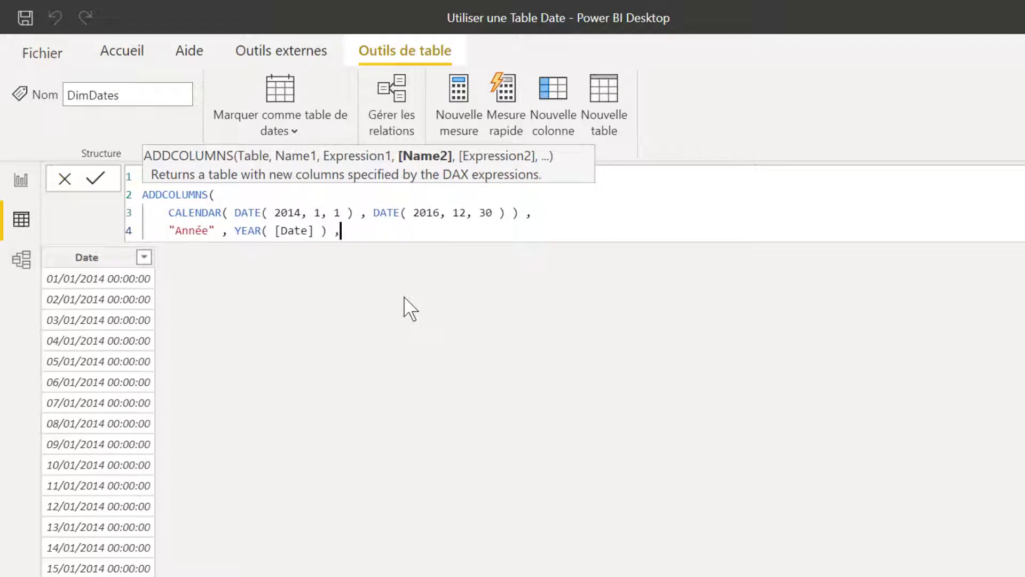
pyautogui.hotkey('shift', 'Return')
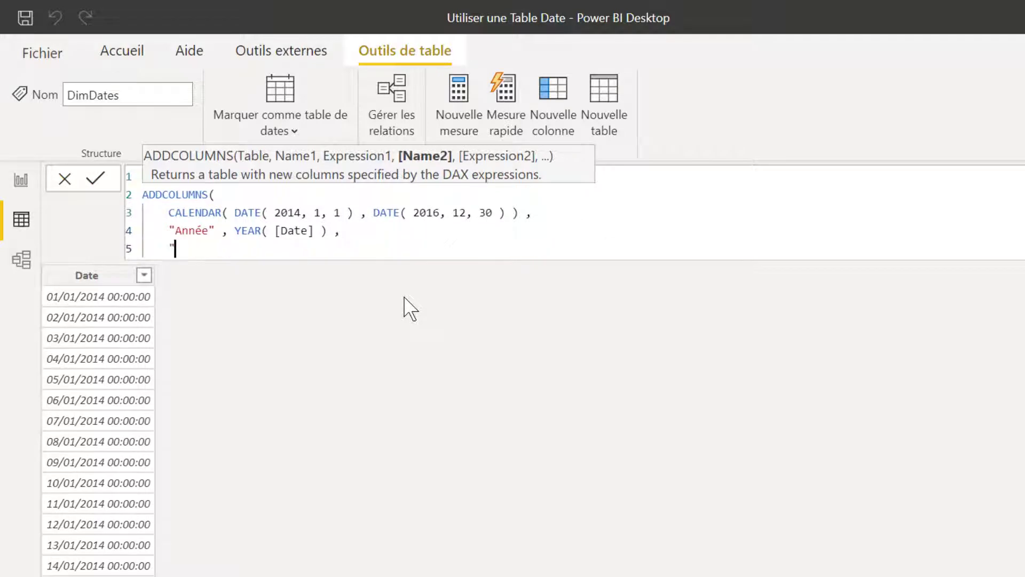
# Add a "Mois" column defined as FORMAT( [Date] , "mmmm" ), close the ADDCOLUMNS function and commit the DimDates formula.
pyautogui.write('"Mois" , ')
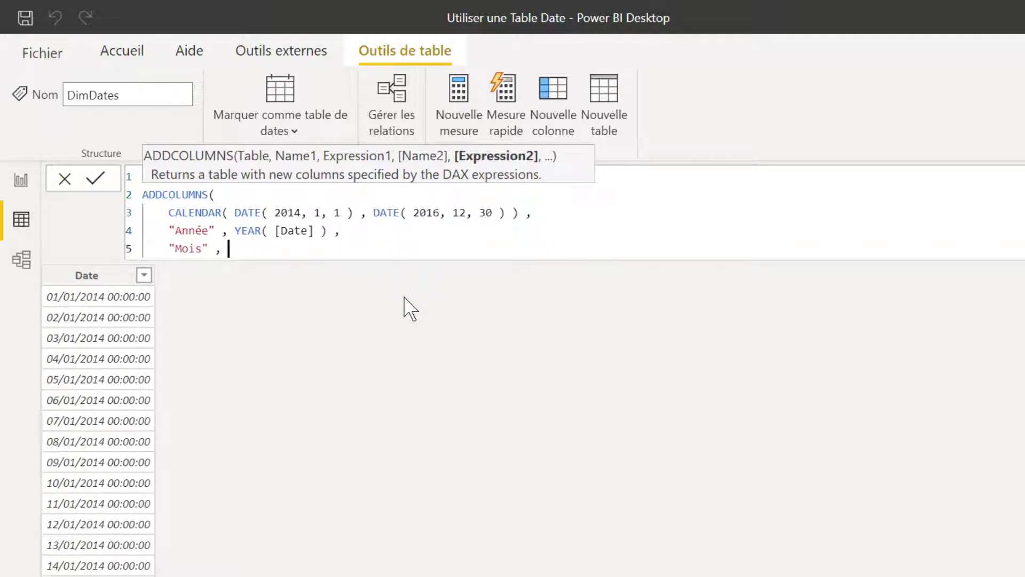
pyautogui.write('format')
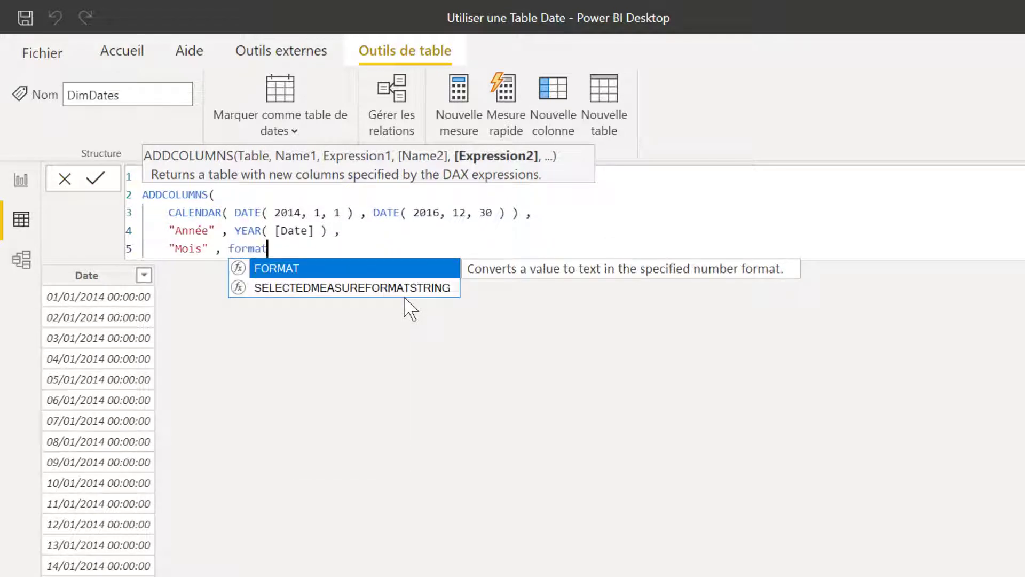
pyautogui.press('Tab')
pyautogui.write('da')
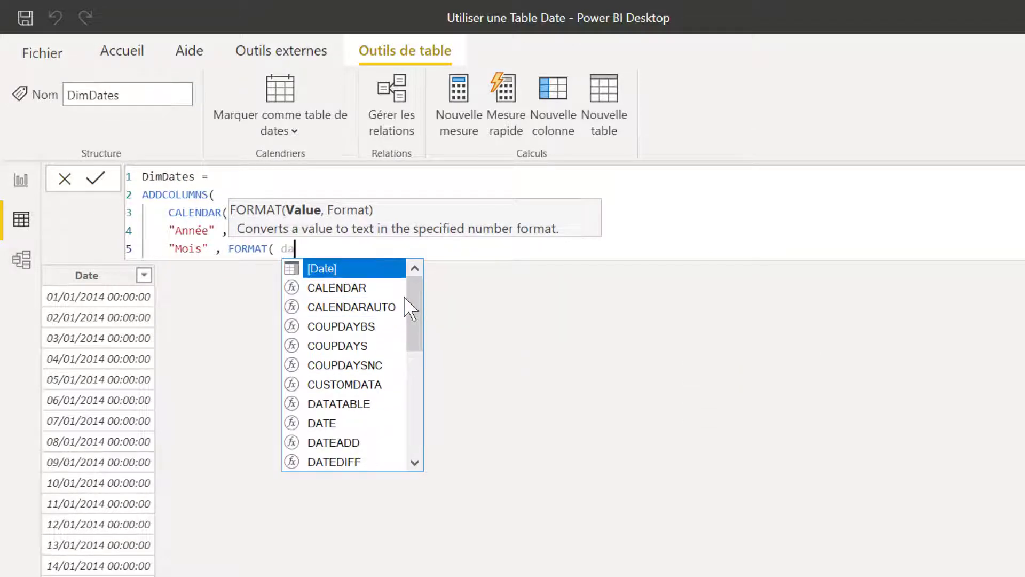
pyautogui.press('Tab')
pyautogui.write(', "mmmm"')
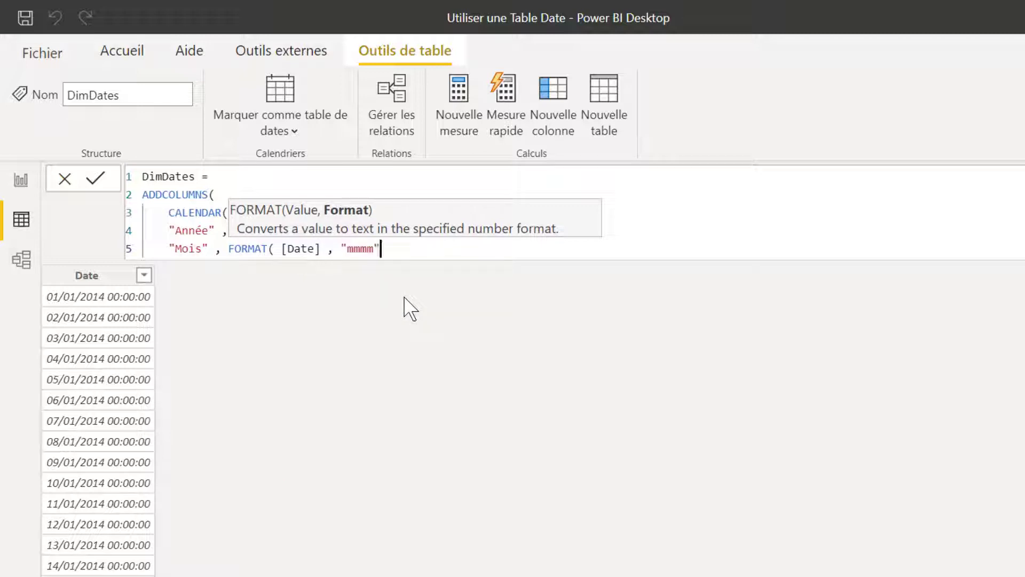
pyautogui.write(' )')
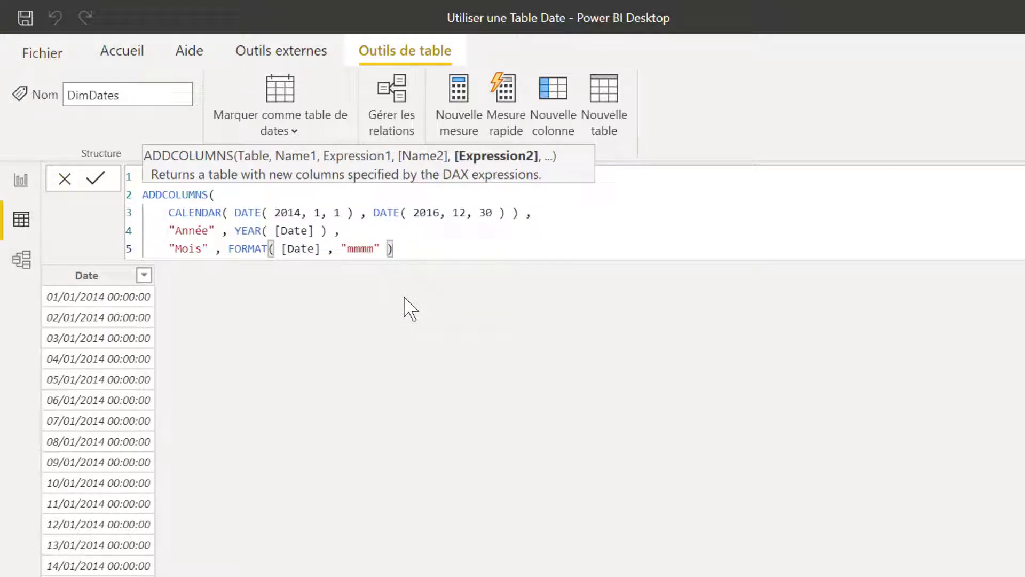
pyautogui.write(')')
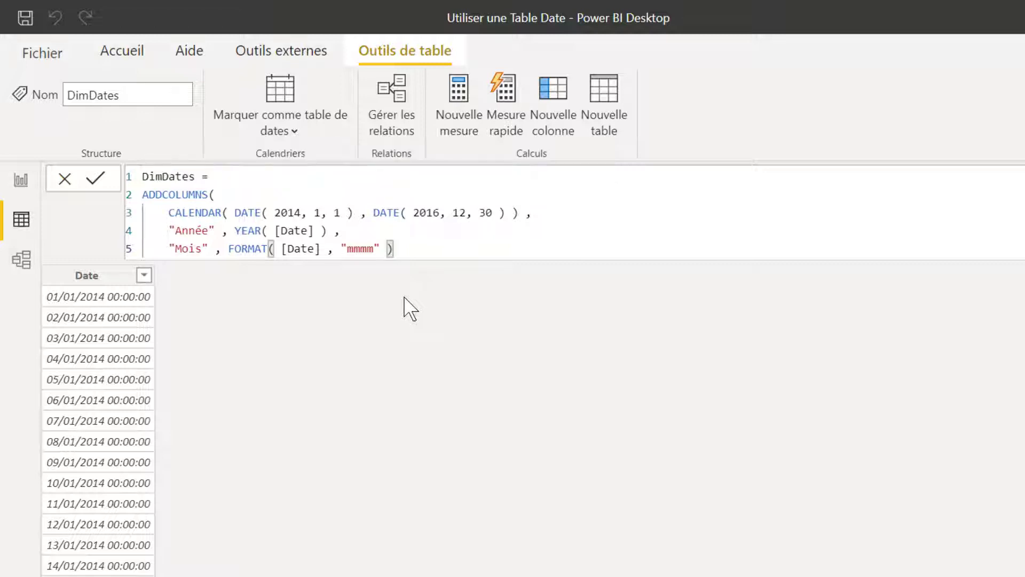
pyautogui.press('Return')
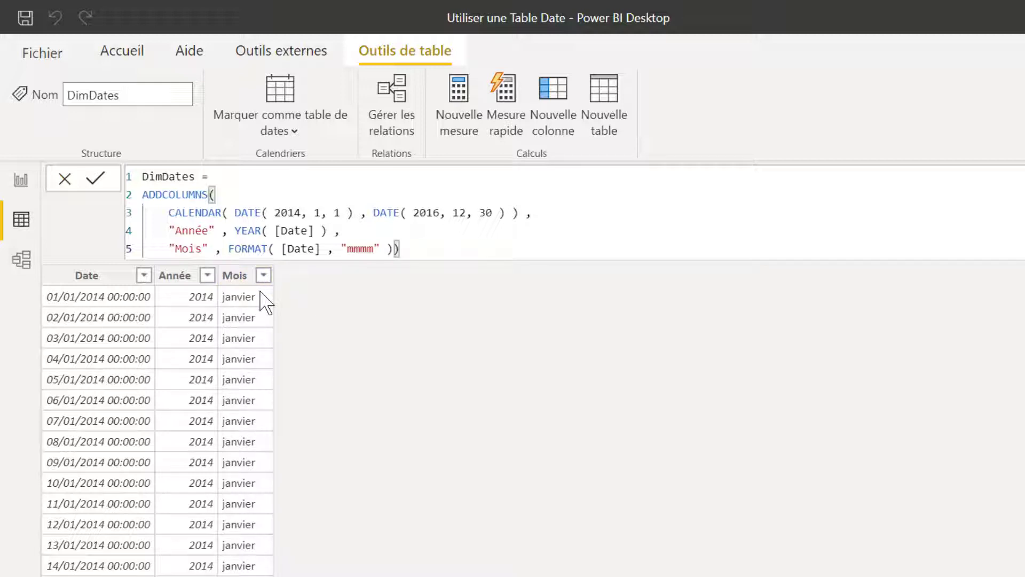
# Change the "Mois" format string to "mmm", commit the formula and review the month values down the table.
pyautogui.press('Left')
pyautogui.press('Left')
pyautogui.press('Left')
pyautogui.press('Left')
pyautogui.press('BackSpace')
pyautogui.press('Return')
pyautogui.scroll(-5, 277, 455)
pyautogui.scroll(-15, 277, 455)
pyautogui.scroll(20, 256, 531)
# Set the "Mois" format string back to "mmmm" and commit the formula.
pyautogui.click(372, 249)
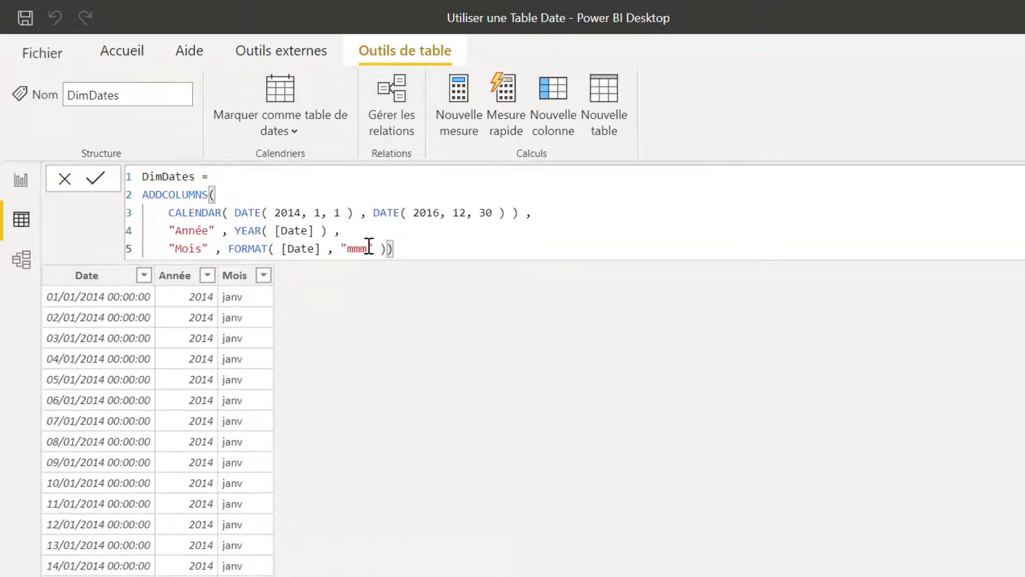
pyautogui.write('m')
pyautogui.press('Return')
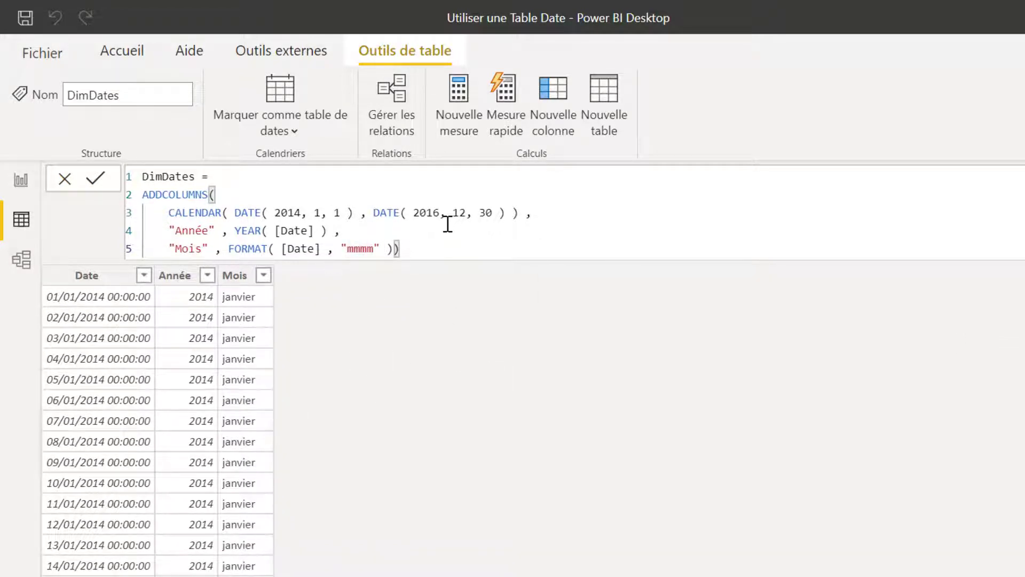
# Put the closing parenthesis on its own line, add a "Jour" column defined as FORMAT( [Date] , "dddd" ) above it and commit the formula.
pyautogui.hotkey('shift', 'Return')
pyautogui.press('Up')
pyautogui.press('End')
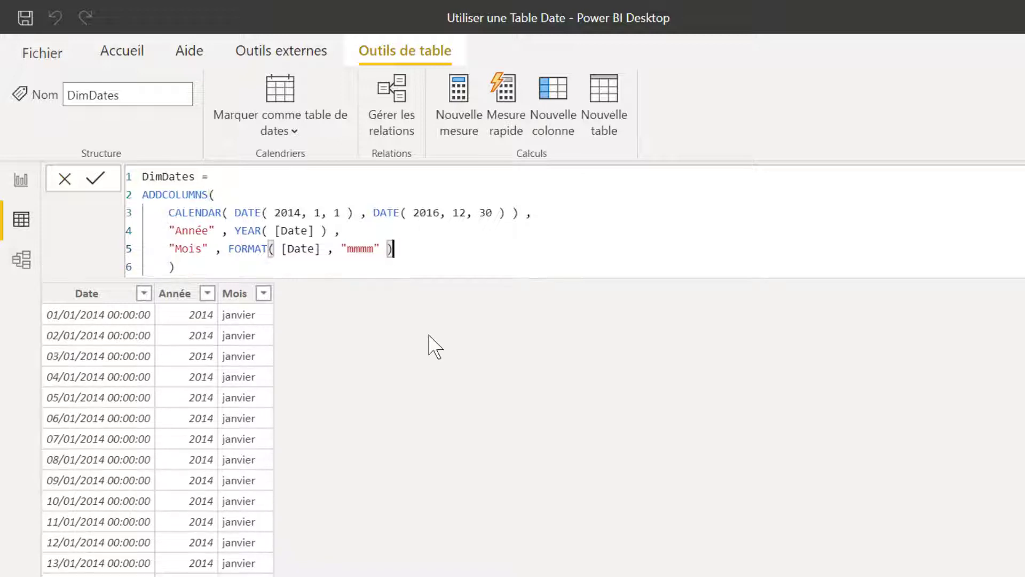
pyautogui.write(',')
pyautogui.hotkey('shift', 'Return')
pyautogui.write('"')
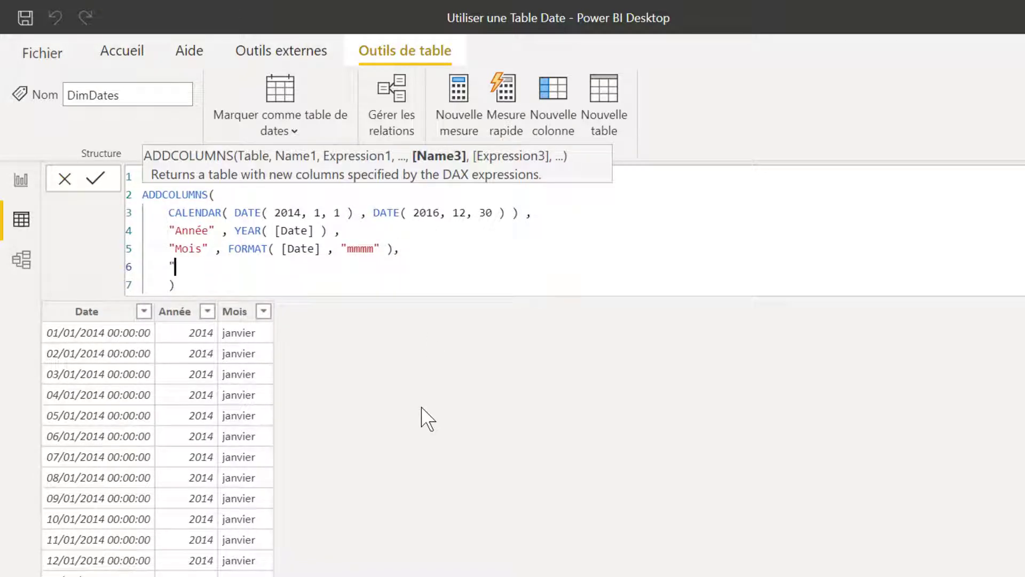
pyautogui.write('Jour" , for')
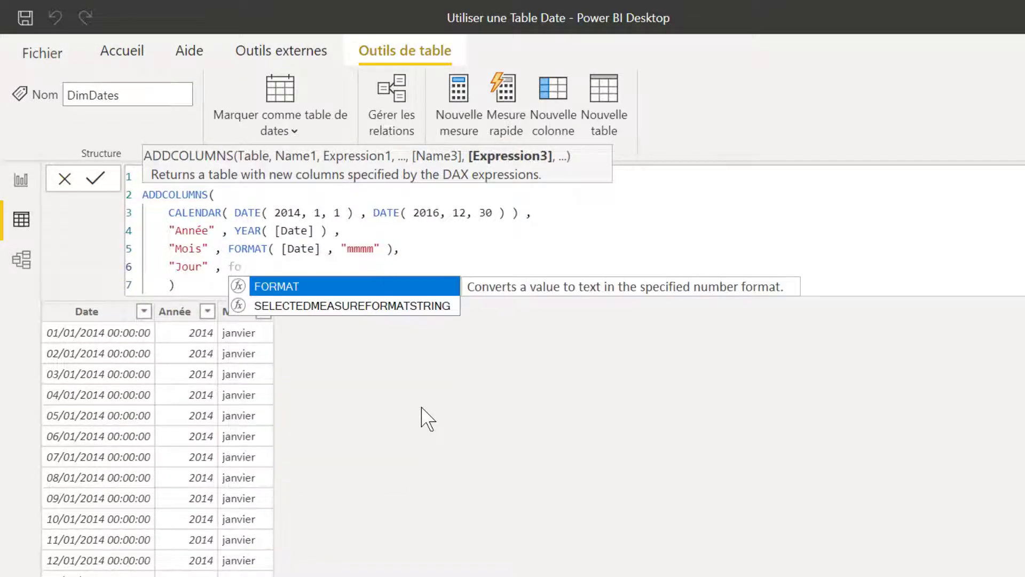
pyautogui.press('Tab')
pyautogui.write('date')
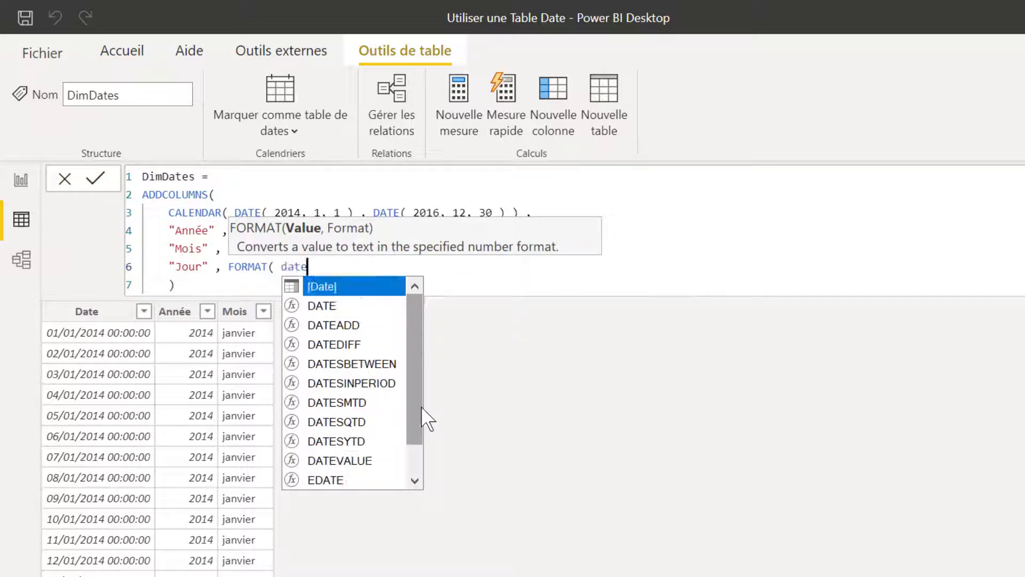
pyautogui.press('Tab')
pyautogui.write(', "dd')
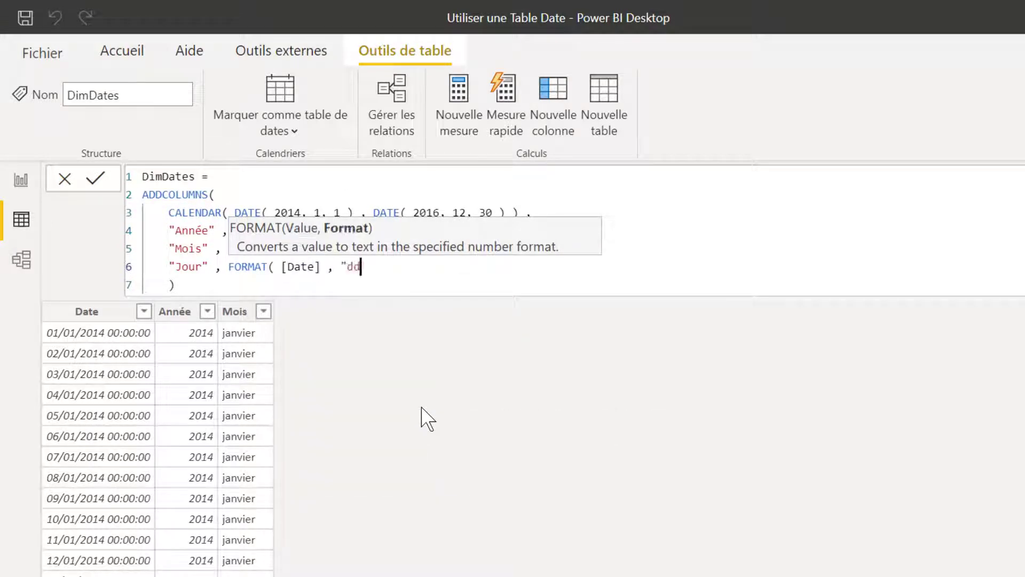
pyautogui.write('dd" )')
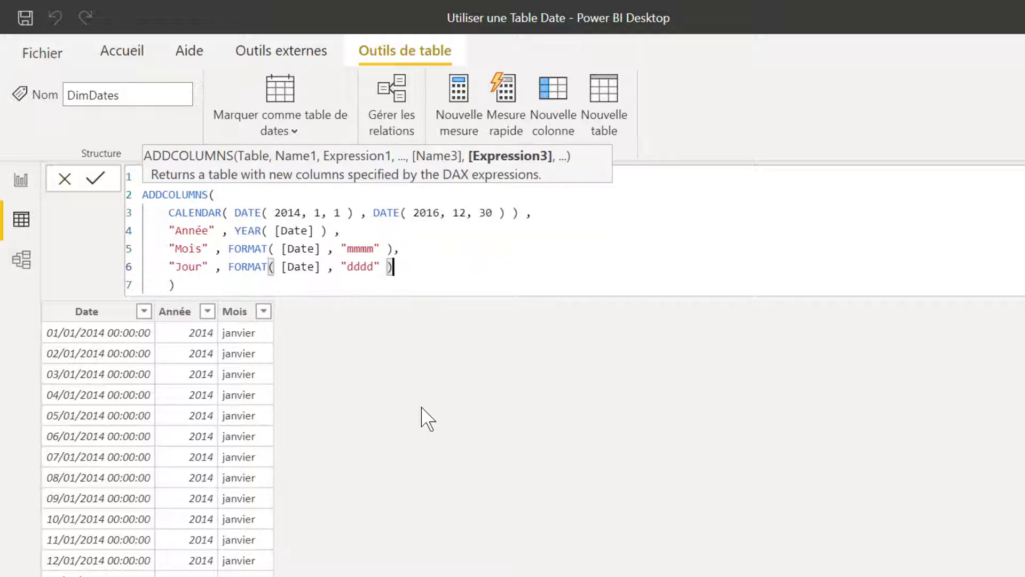
pyautogui.press('Return')
# Change the "Jour" format string to "ddd", commit the formula and review the day values down the table.
pyautogui.press('Left')
pyautogui.press('Left')
pyautogui.press('Left')
pyautogui.press('BackSpace')
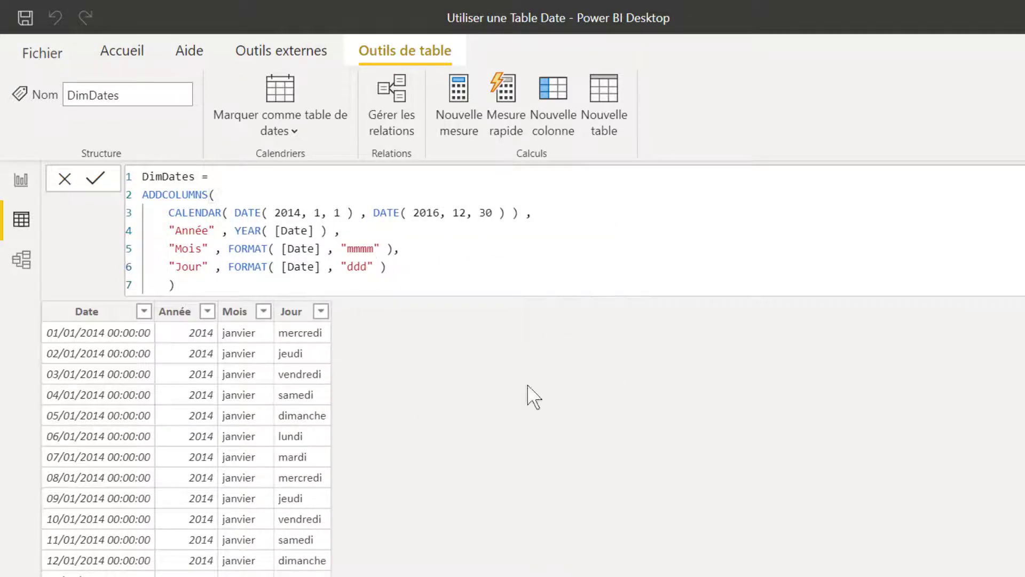
pyautogui.press('Return')
pyautogui.scroll(-5, 319, 471)
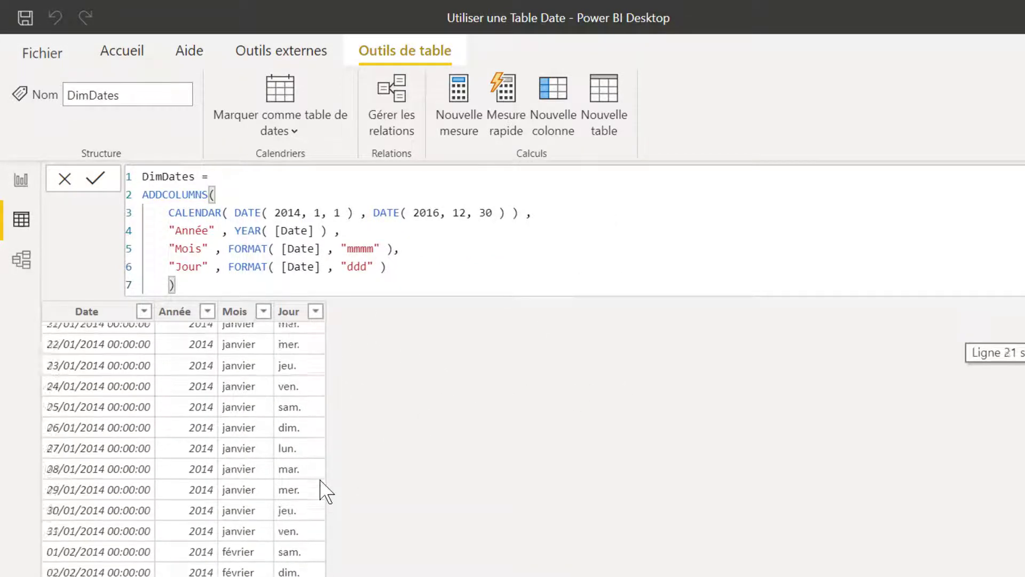
pyautogui.scroll(5, 318, 478)
# Set the "Jour" format string back to "dddd" and commit the formula.
pyautogui.click(369, 266)
pyautogui.write('d')
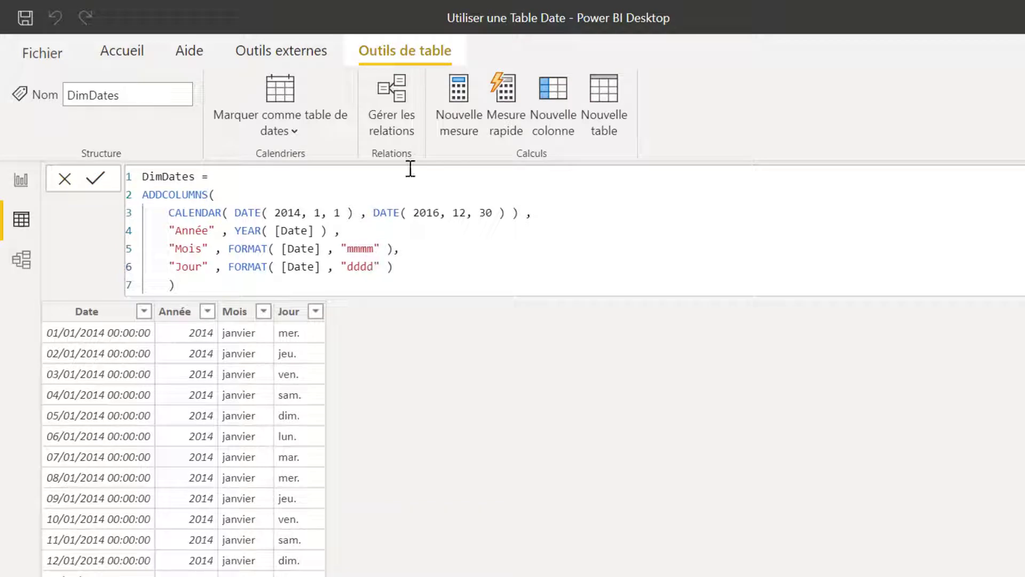
pyautogui.press('Return')
# Add a "No Mois" column defined as MONTH( [Date] ) on a new line after the "Jour" column.
pyautogui.click(414, 270)
pyautogui.write(',')
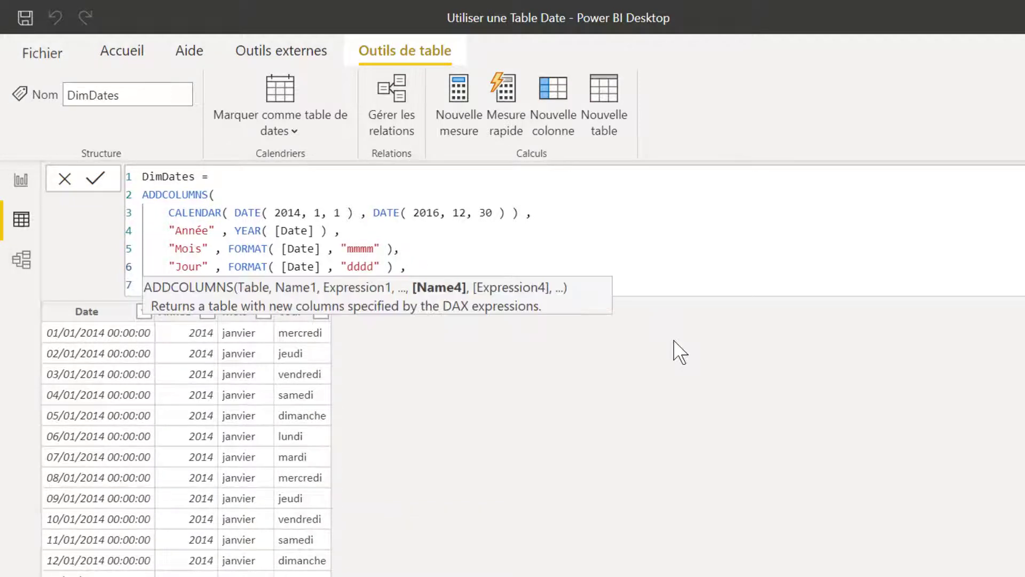
pyautogui.hotkey('shift', 'Return')
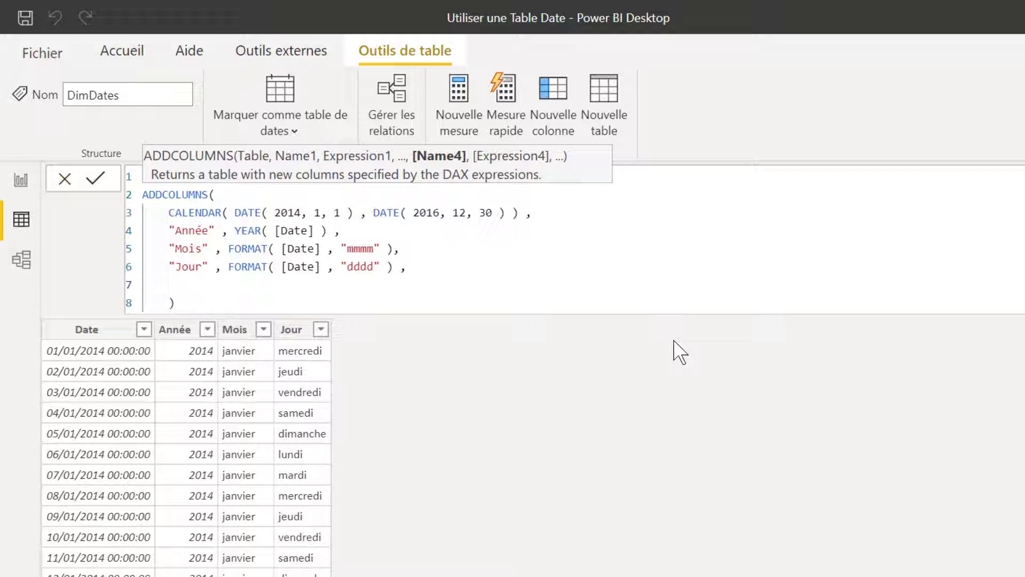
pyautogui.write('"No Mois" , ')
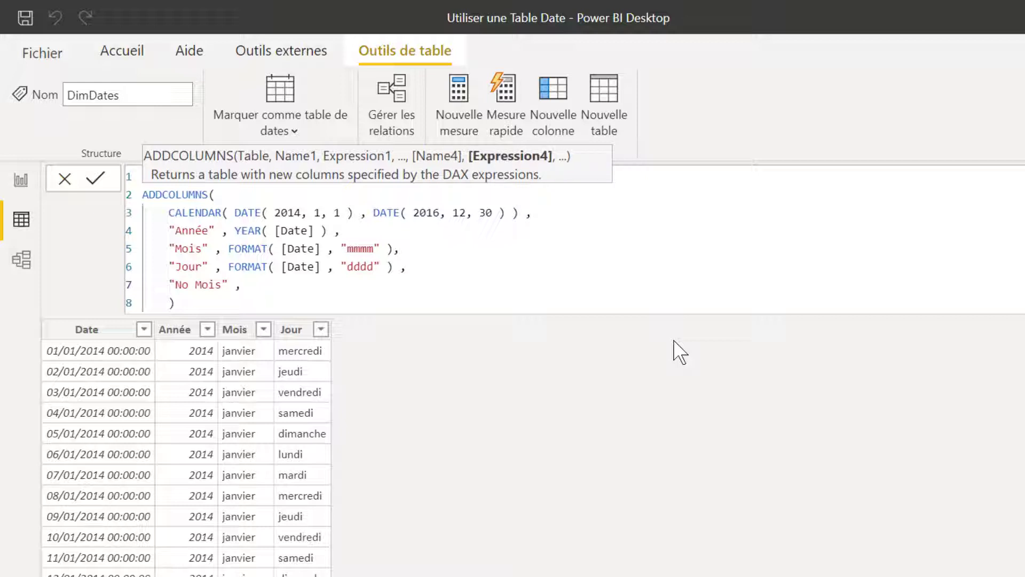
pyautogui.write('mont')
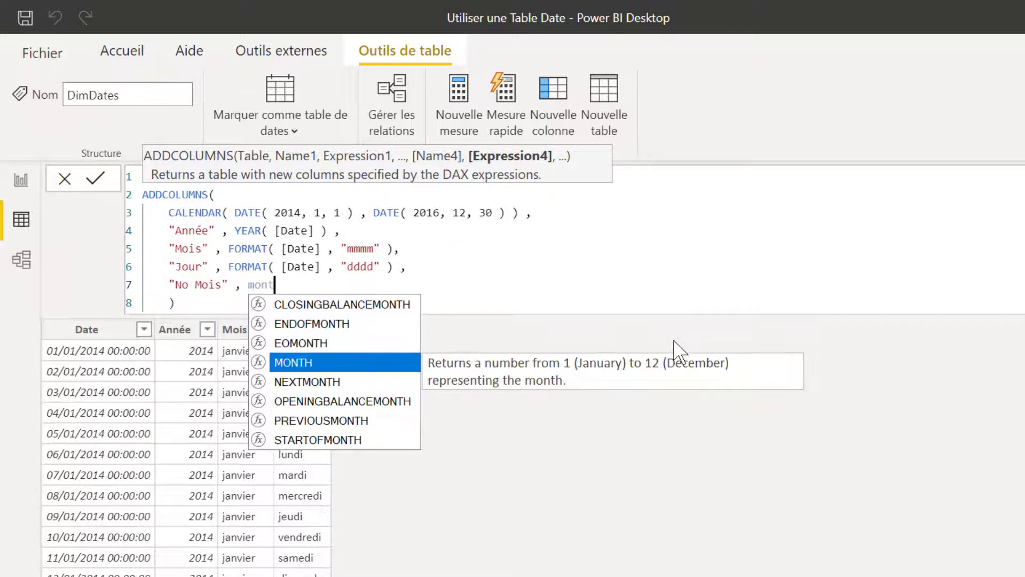
pyautogui.write('h( [Date] )')
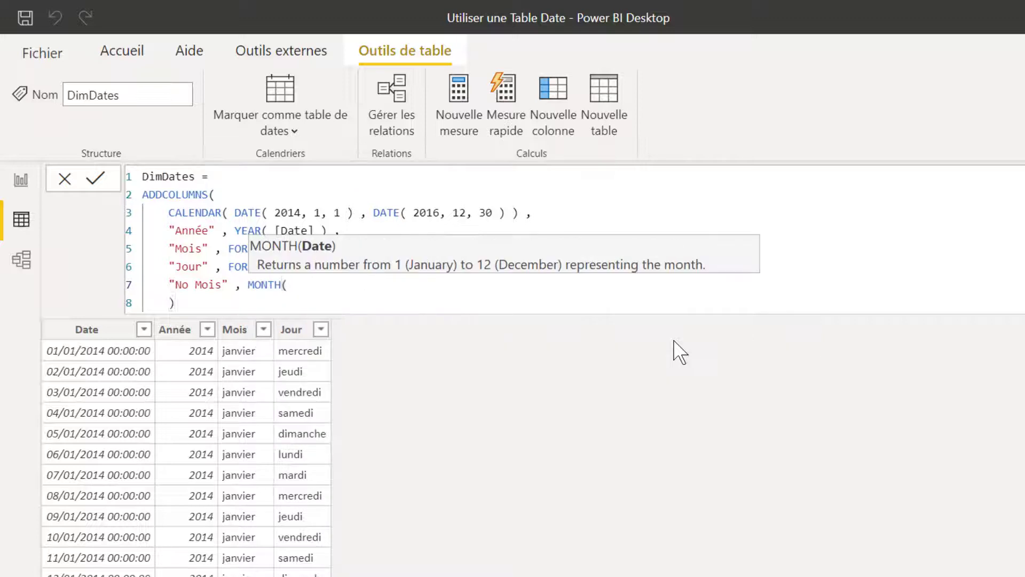
# Add a "No Jours" column defined as WEEKDAY( [Date] ) on a new line after "No Mois", ending with a comma.
pyautogui.write(' ,')
pyautogui.press('Return')
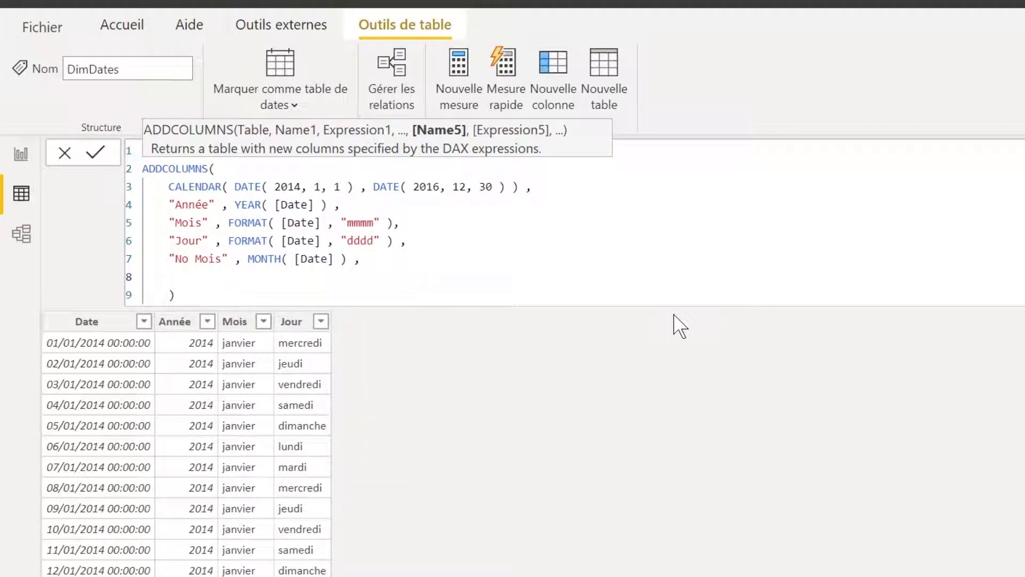
pyautogui.write('"No Jours" , ')
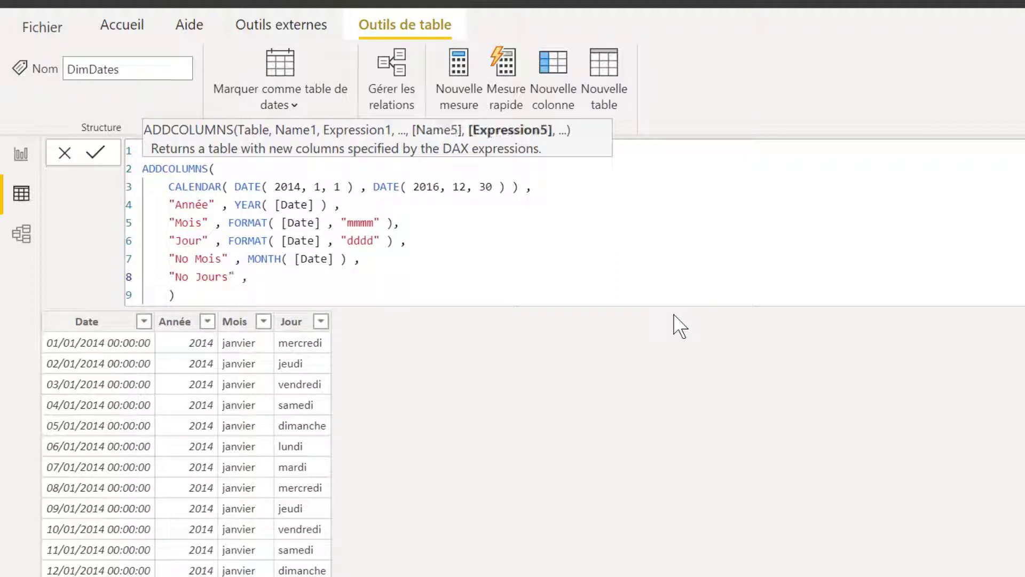
pyautogui.write('we')
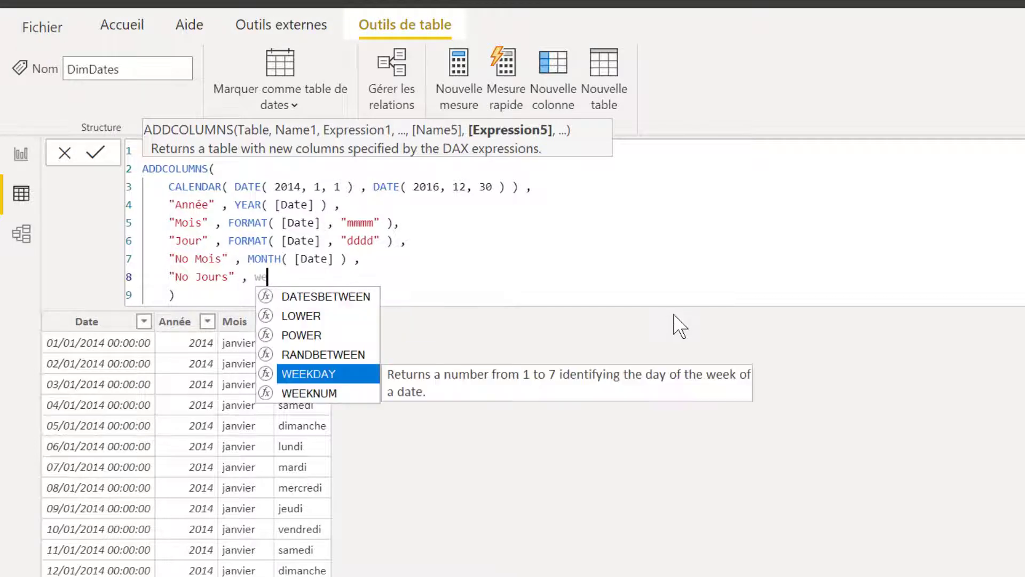
pyautogui.press('Tab')
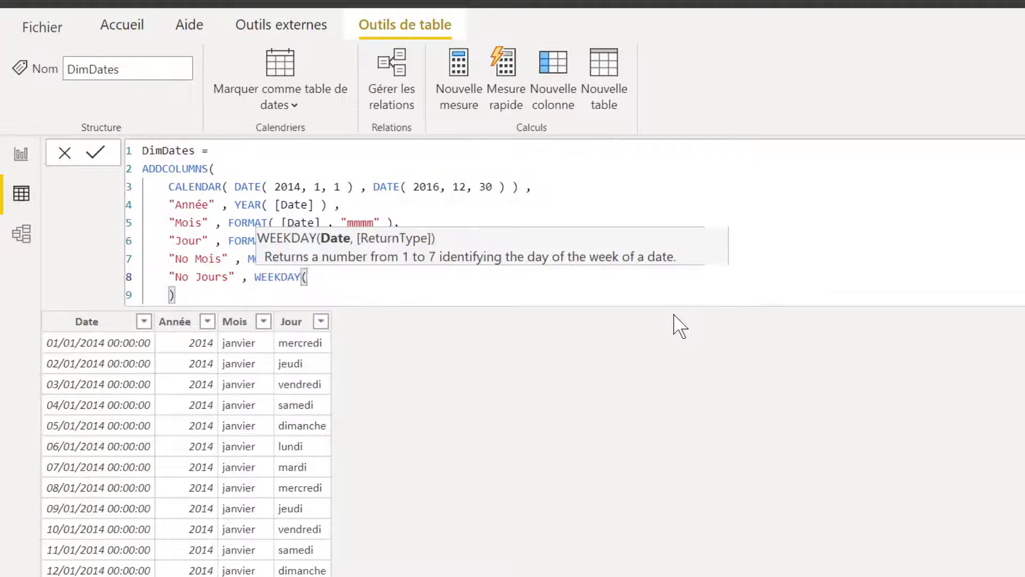
pyautogui.write('date')
pyautogui.press('Up')
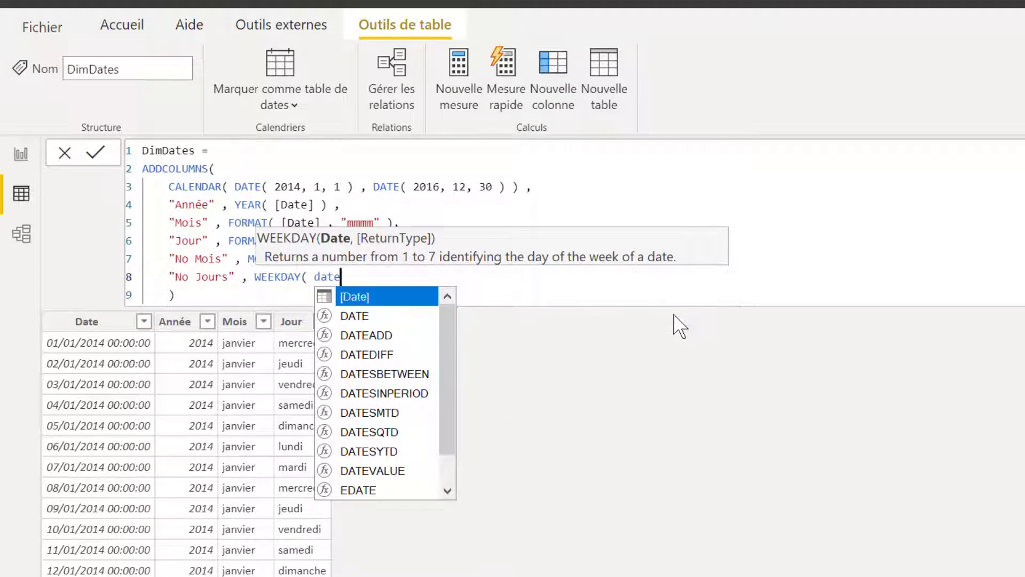
pyautogui.press('Tab')
pyautogui.write(') ,')
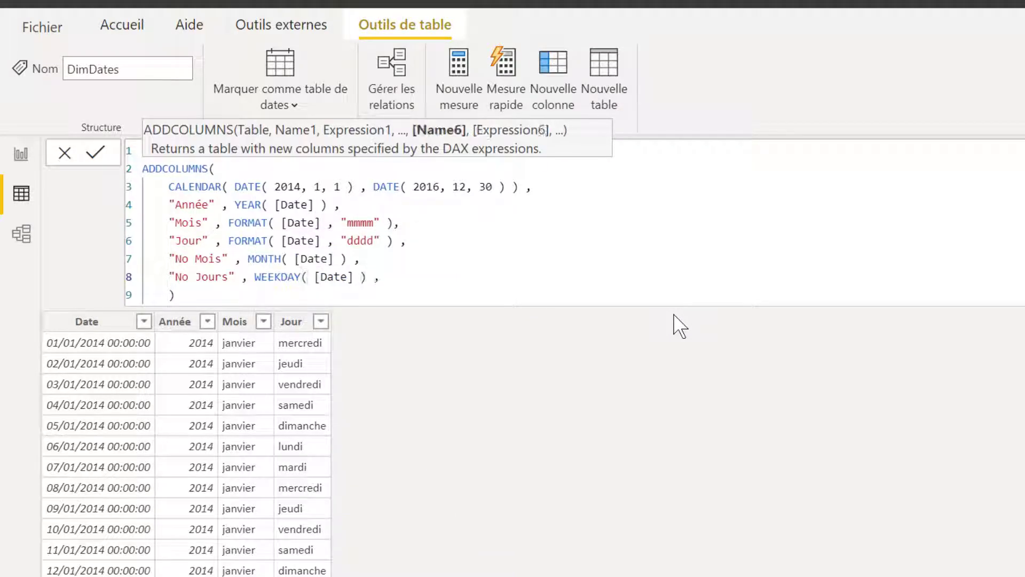
# Add a "Trimestre" column defined as FORMAT( [Date] , "Q" ) on a new line after the "No Jours" column.
pyautogui.press('Return')
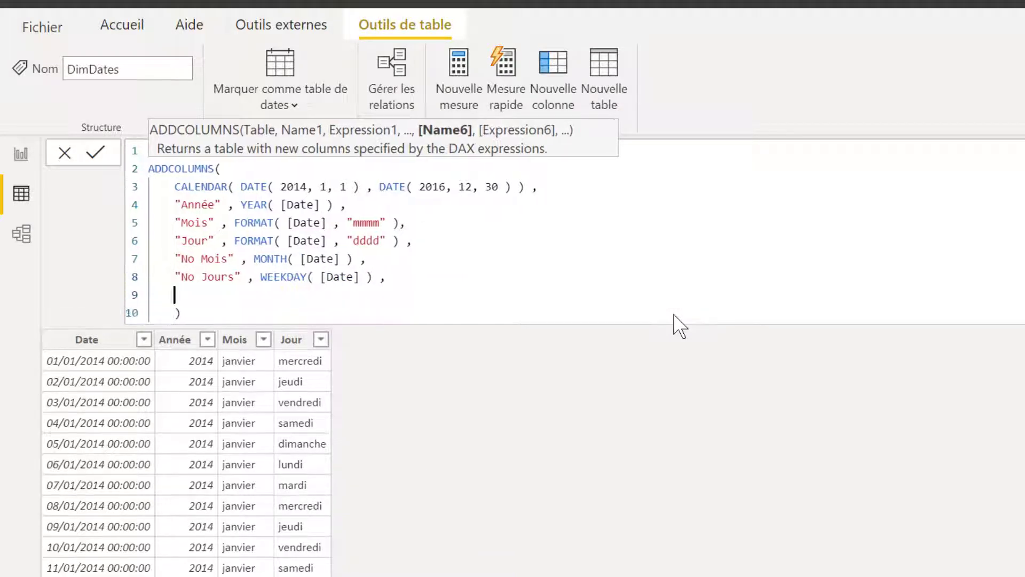
pyautogui.write('"Trimestre" ,')
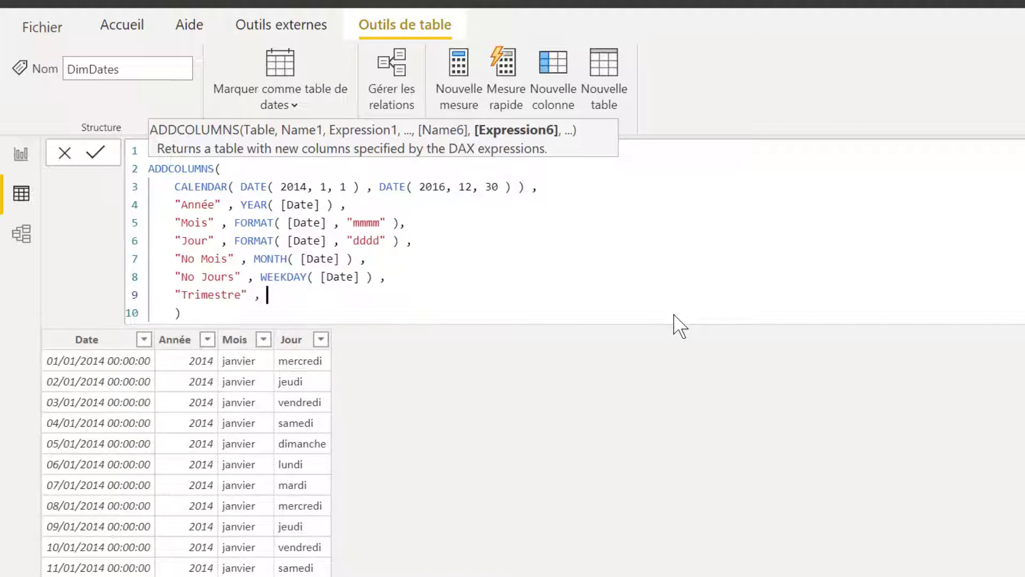
pyautogui.write(' fo')
pyautogui.press('Tab')
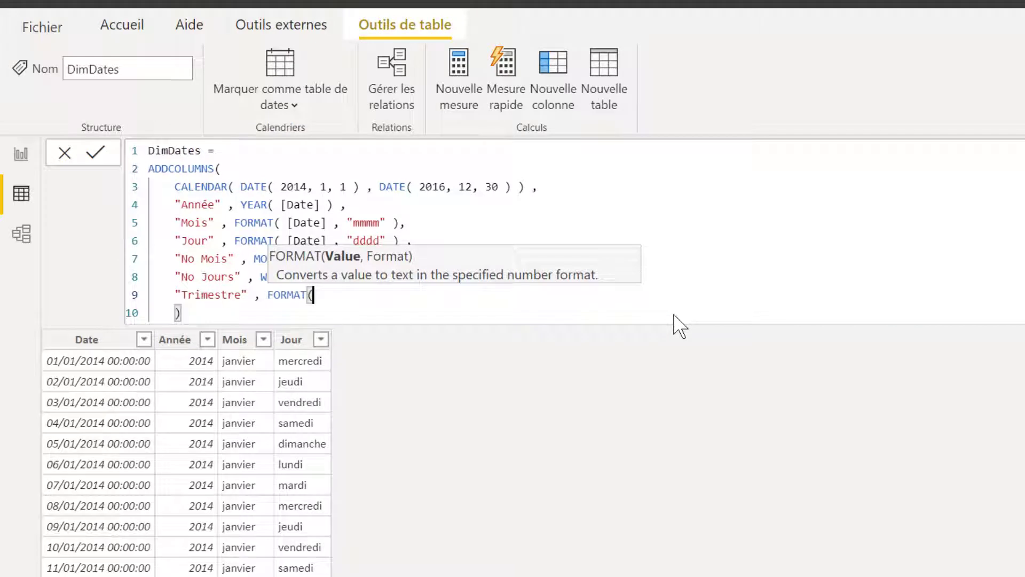
pyautogui.write('date')
pyautogui.press('Up')
pyautogui.press('Tab')
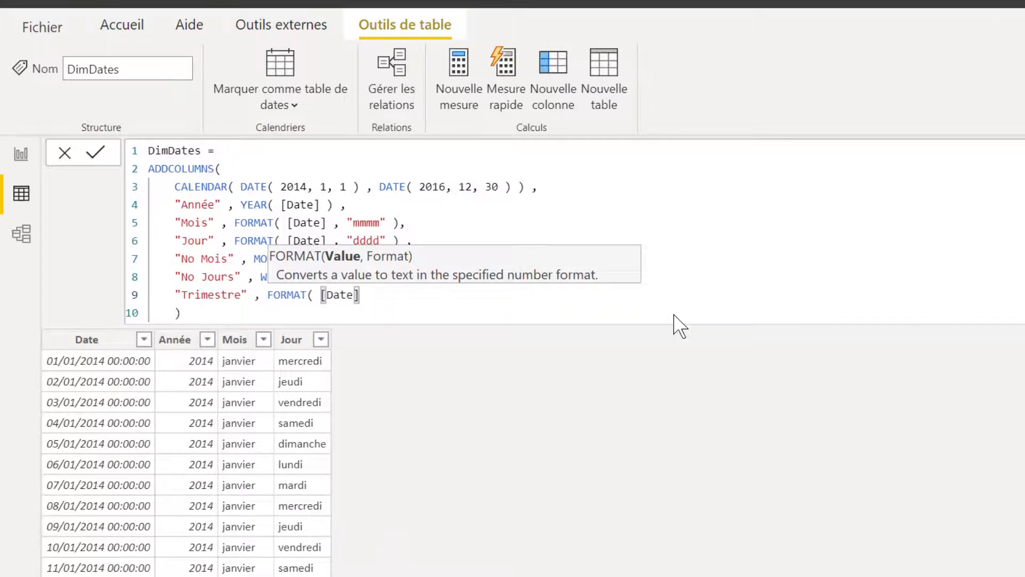
pyautogui.write(', "')
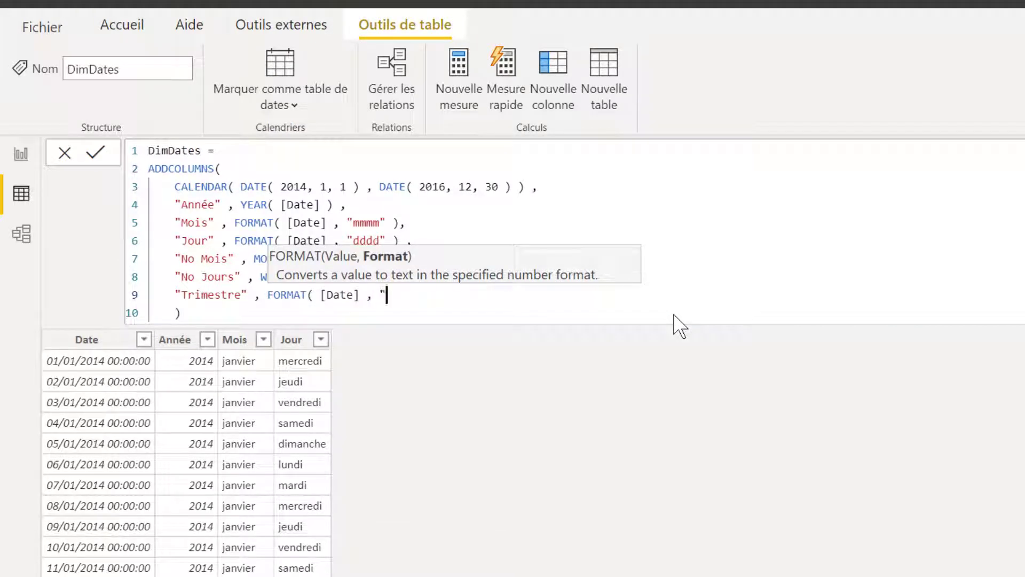
pyautogui.write('Q" )')
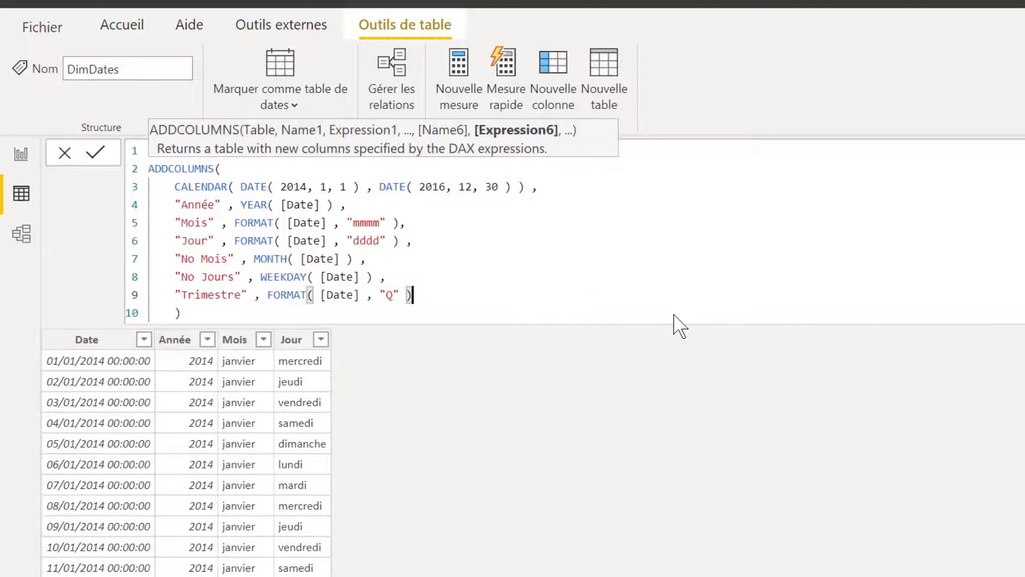
# Commit the DimDates formula with the new "Trimestre" column and check the added columns on the July 2014 rows.
pyautogui.press('Return')
pyautogui.press('Return')
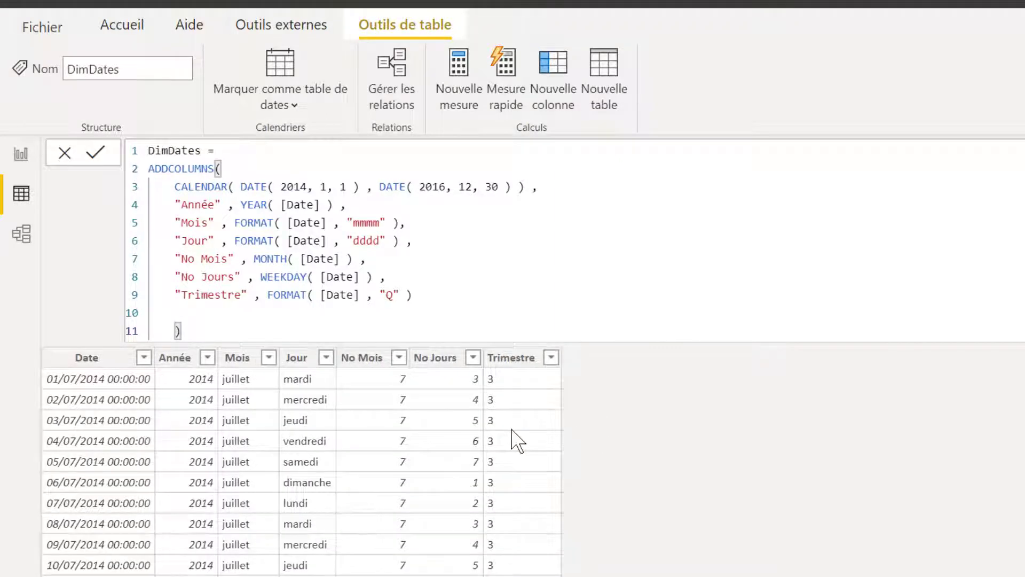
pyautogui.scroll(-3, 517, 442)
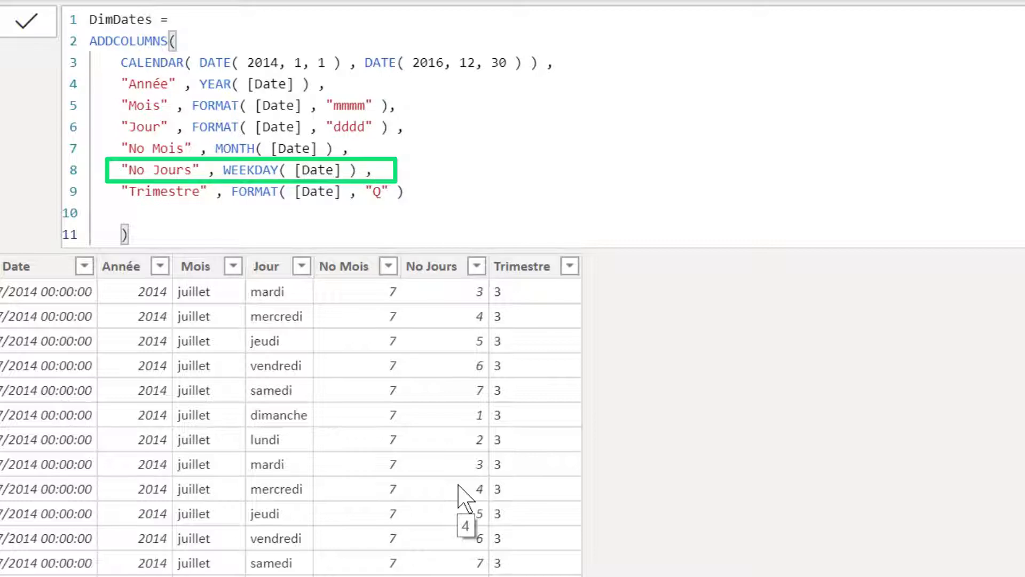
# Set the WEEKDAY return type in the "No Jours" column to 2 (Monday=1 through Sunday=7) and commit the formula.
pyautogui.click(341, 169)
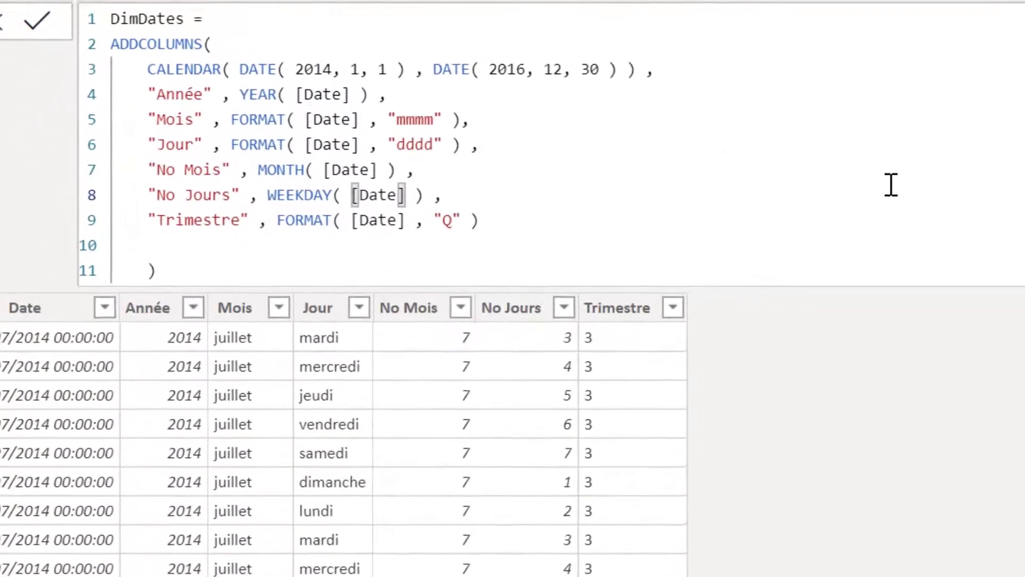
pyautogui.write(',')
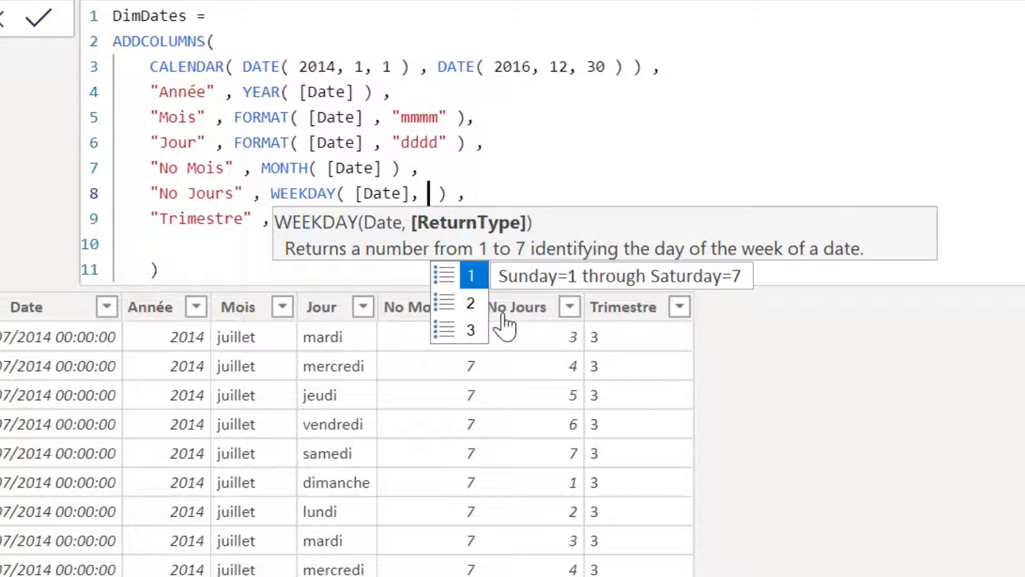
pyautogui.click(472, 302)
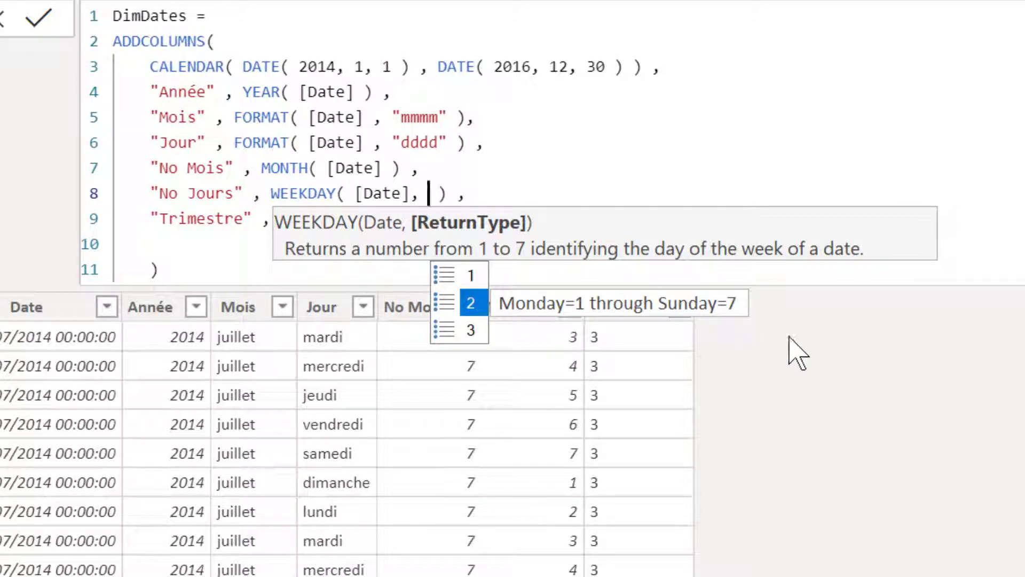
pyautogui.click(479, 304)
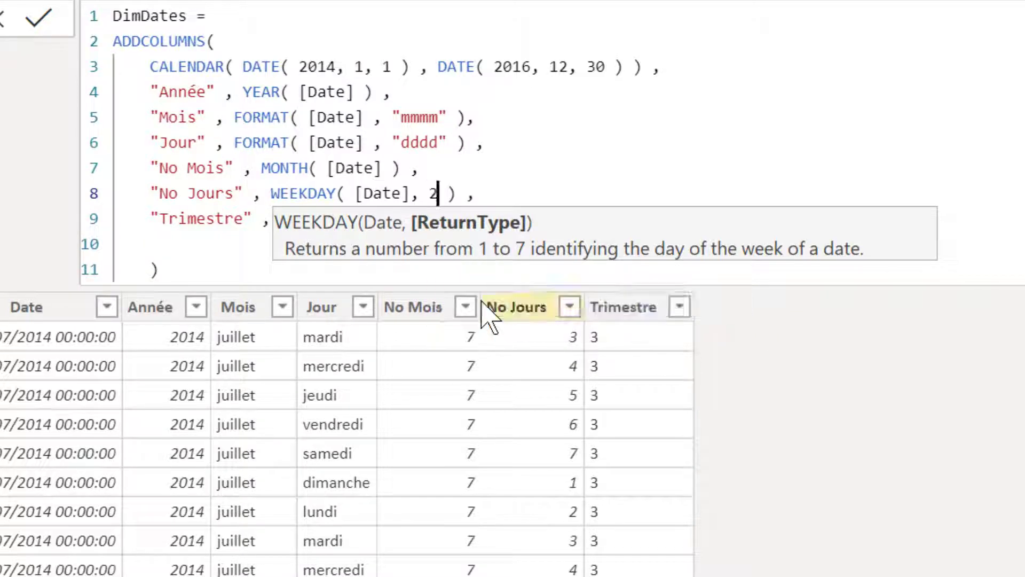
pyautogui.write('FORMAT( [Date] , "Q" )')
pyautogui.press('Return')
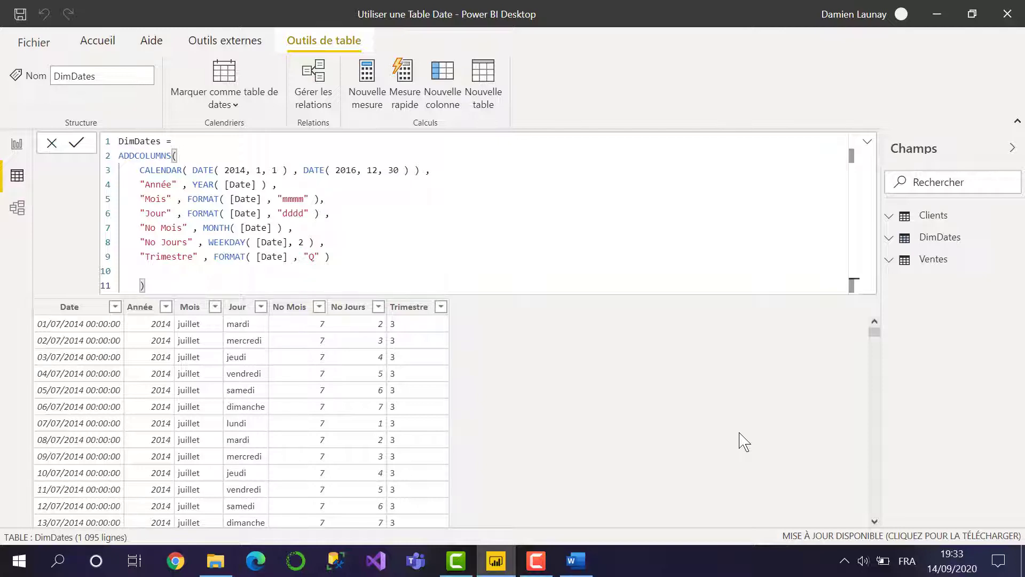
# Create a measure in the Ventes table defined as Total Vente = SUM( Ventes[Montant Total ] ).
pyautogui.click(935, 260)
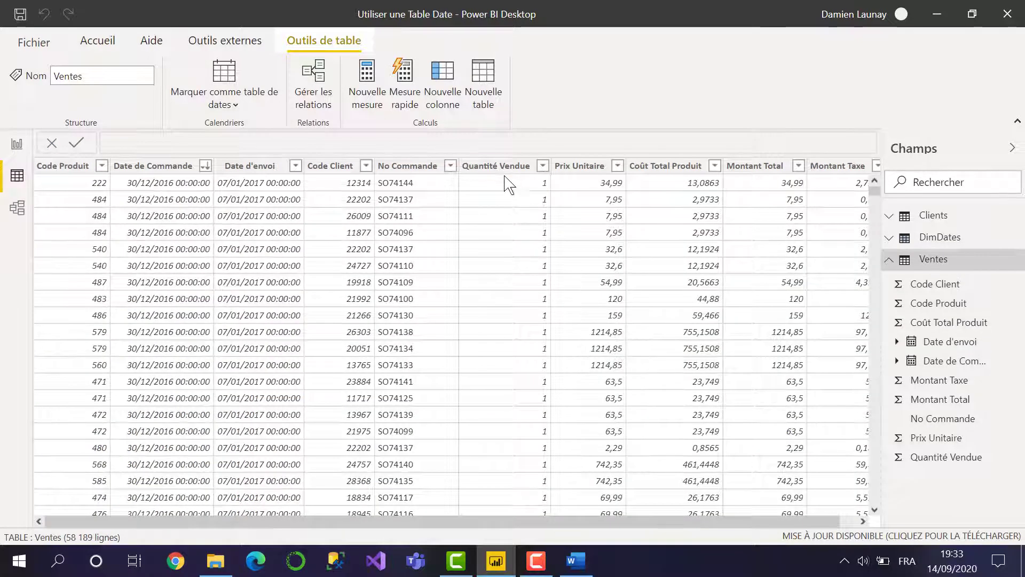
pyautogui.click(368, 96)
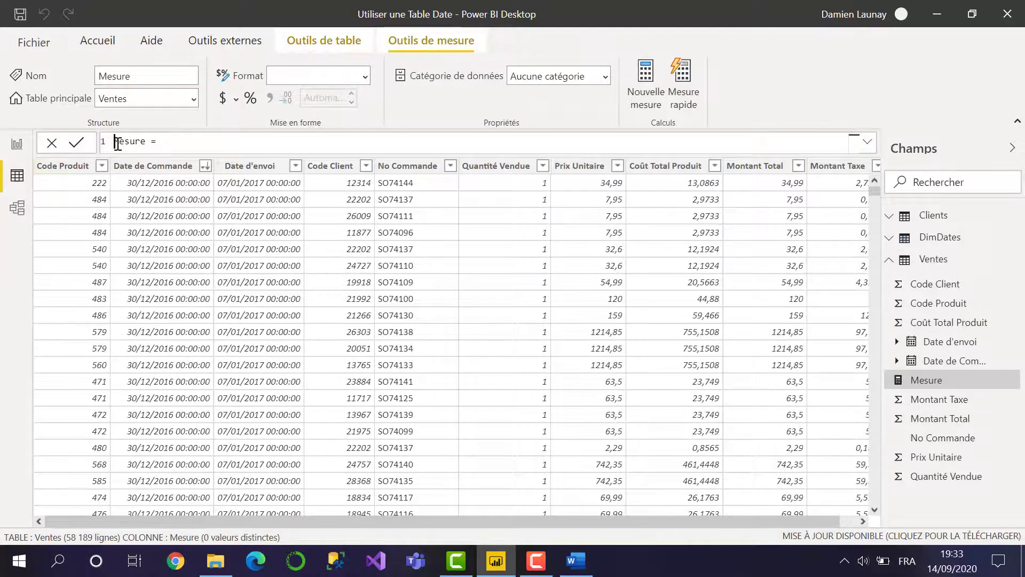
pyautogui.doubleClick(117, 142)
pyautogui.write('Total Vente = sum')
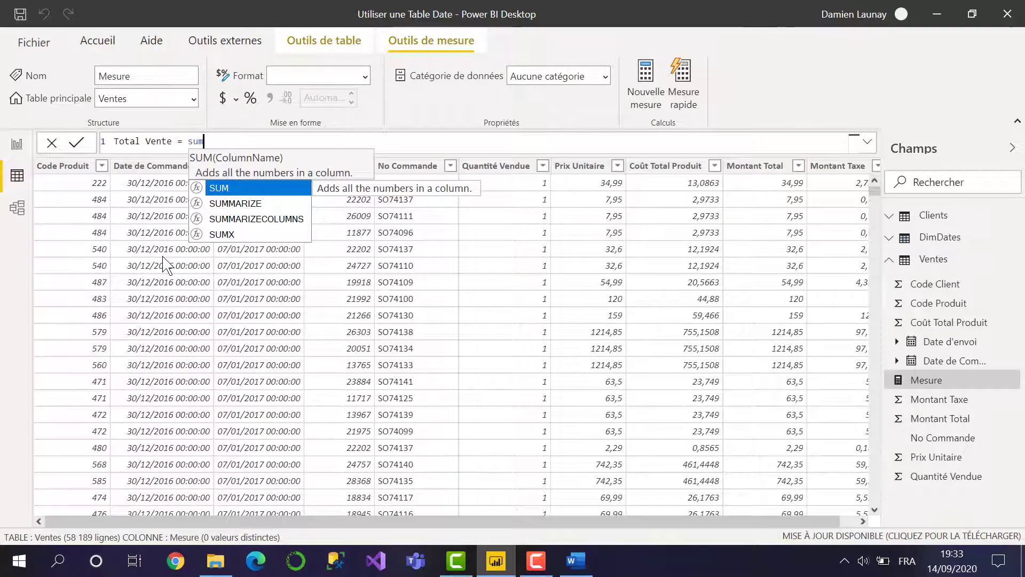
pyautogui.press('Tab')
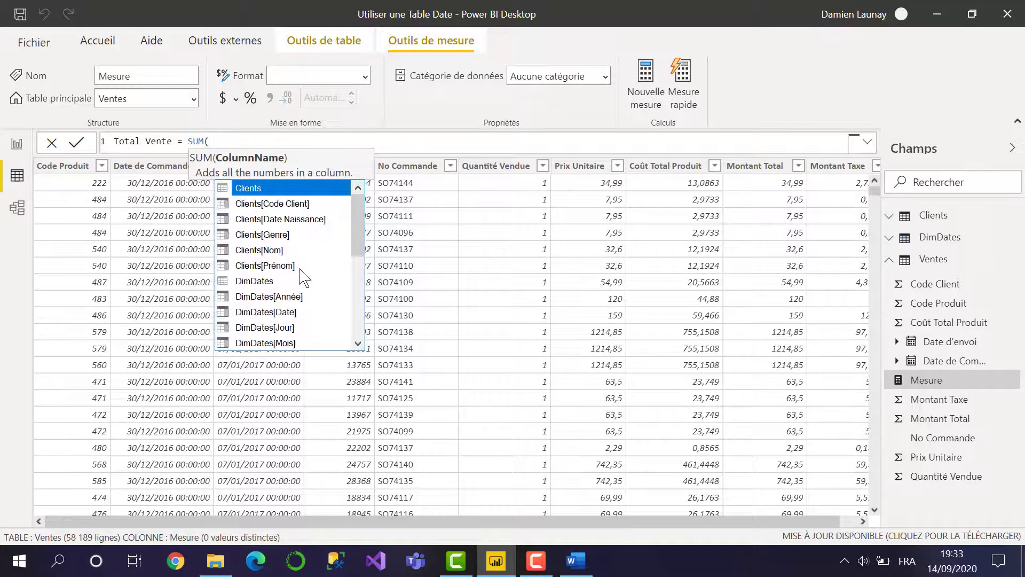
pyautogui.scroll(-5, 291, 229)
pyautogui.click(313, 311)
pyautogui.write(')')
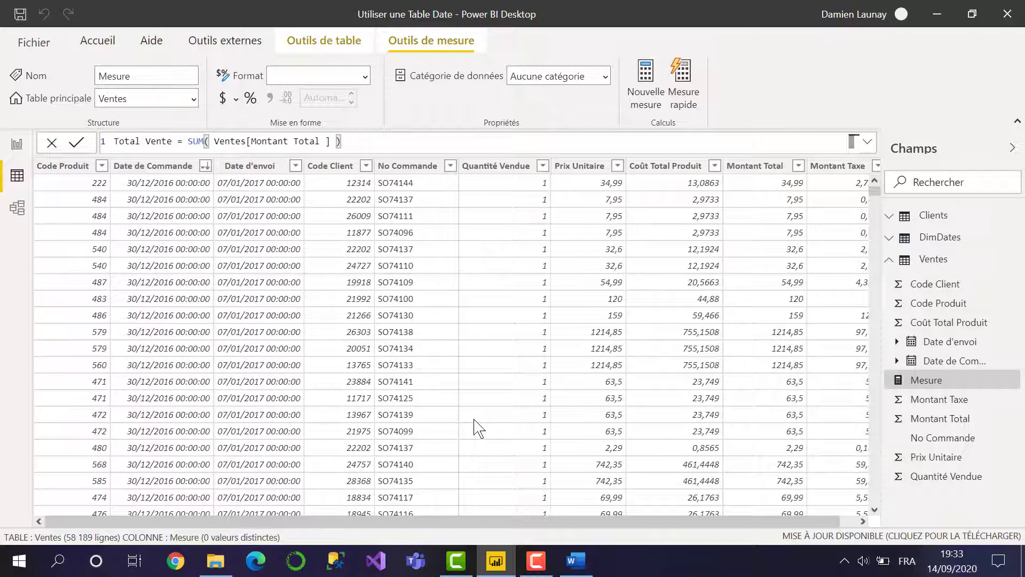
pyautogui.press('Return')
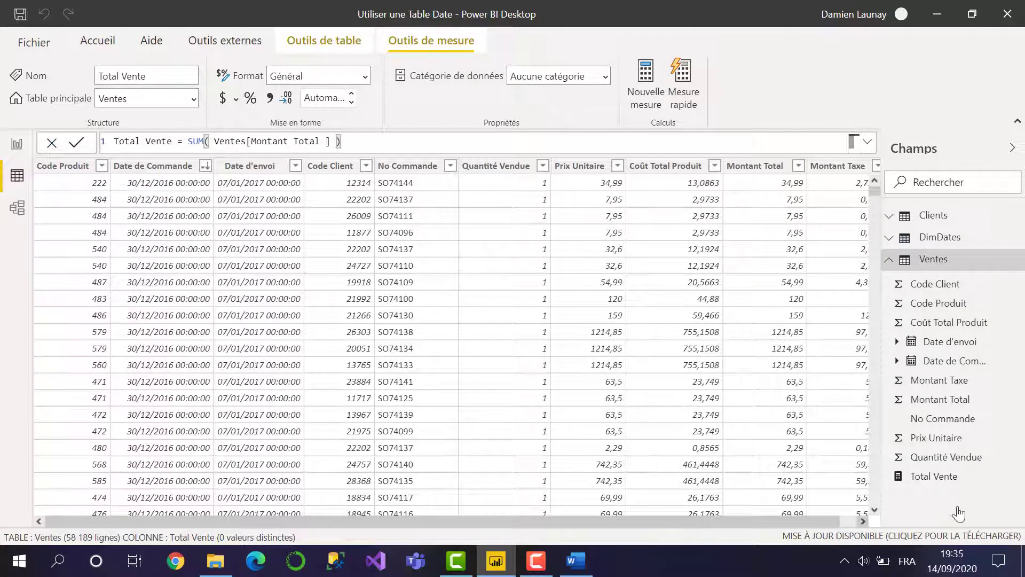
# Add a matrix visual to the report page with the DimDates "Mois" field as its rows.
pyautogui.click(17, 144)
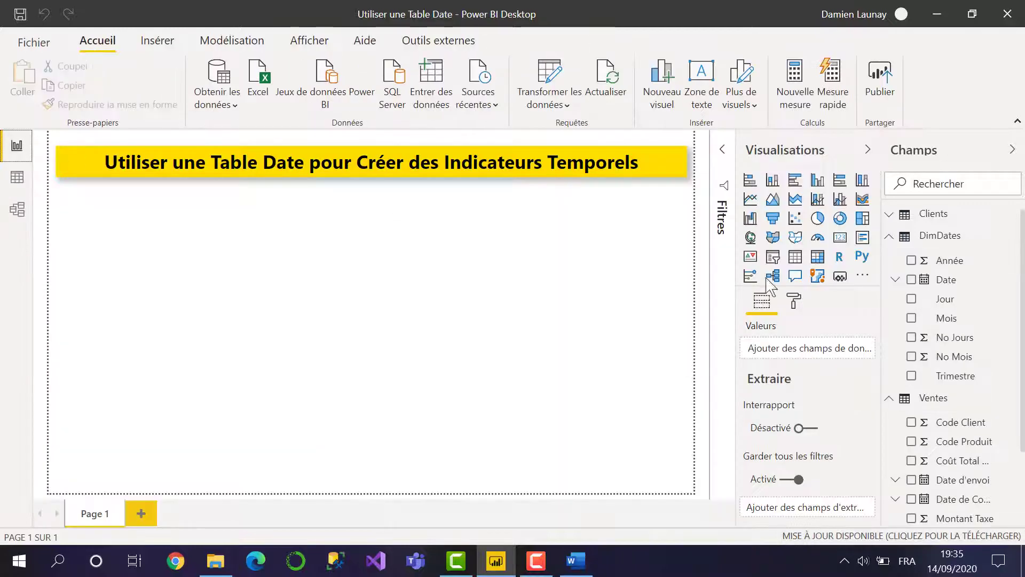
pyautogui.click(818, 257)
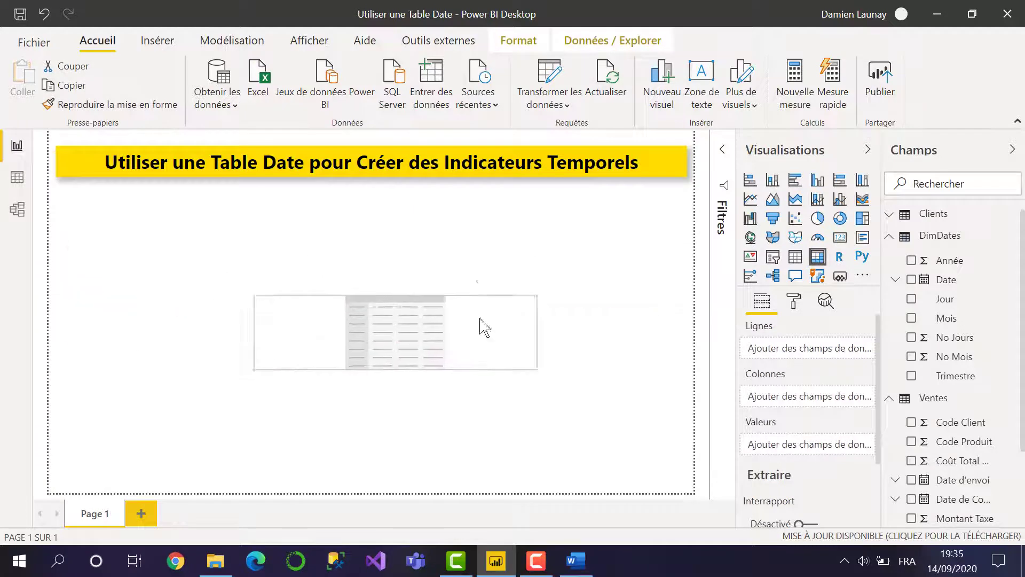
pyautogui.moveTo(946, 318); pyautogui.dragTo(806, 349)
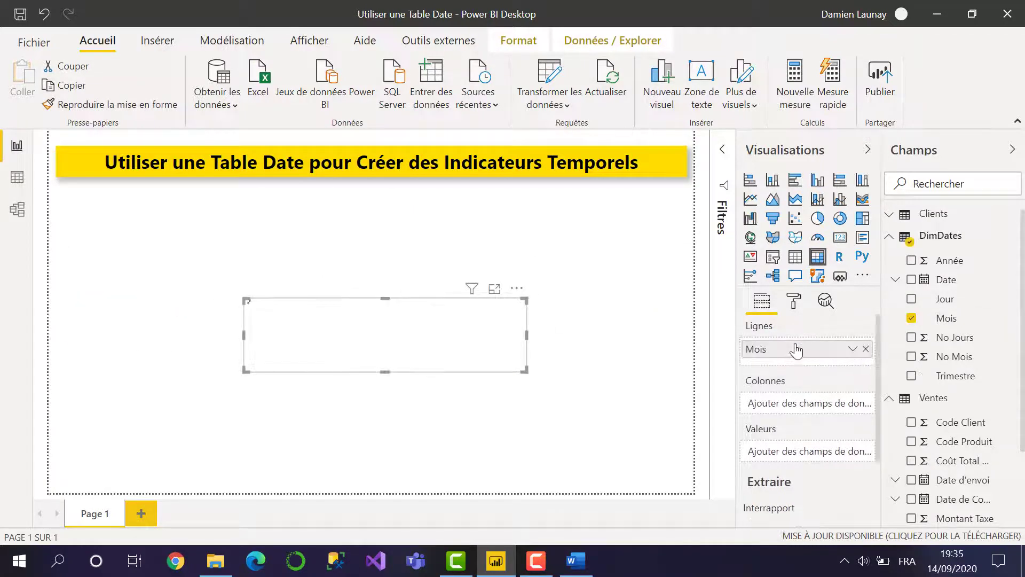